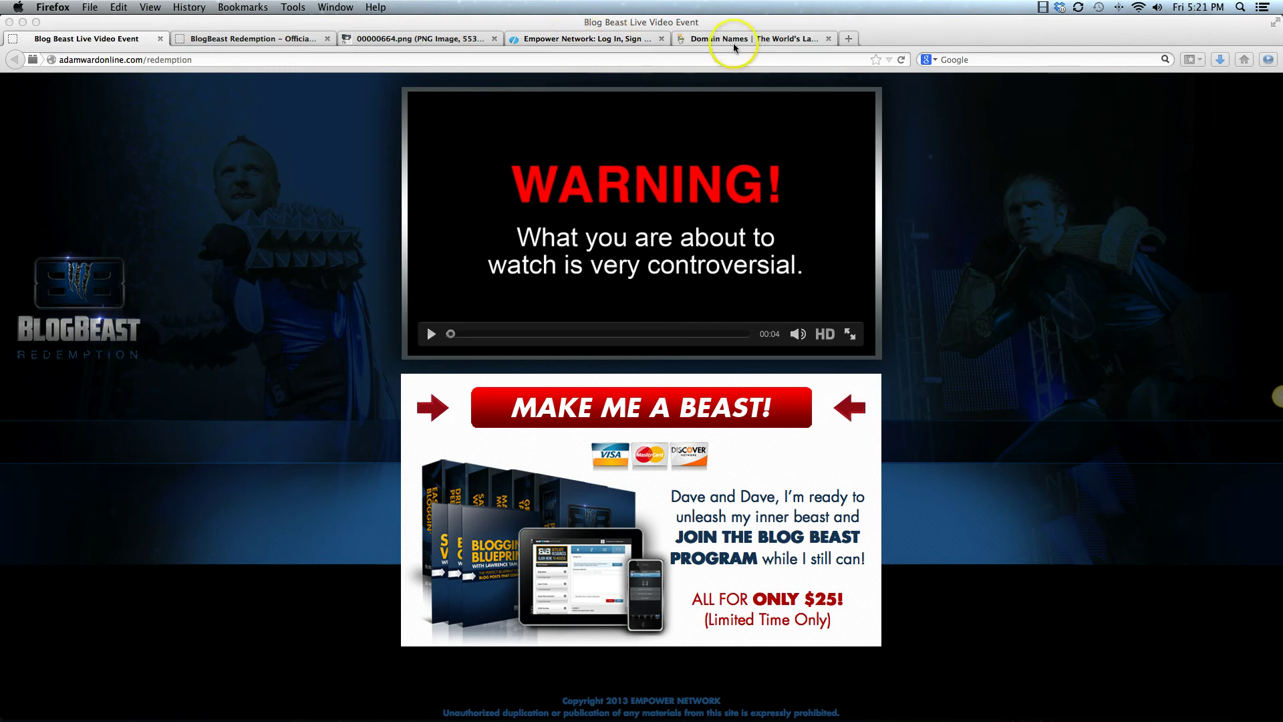
Log in to the Empower Network member area from its site tab.
{"action": "left_click", "coordinate": [585, 42]}
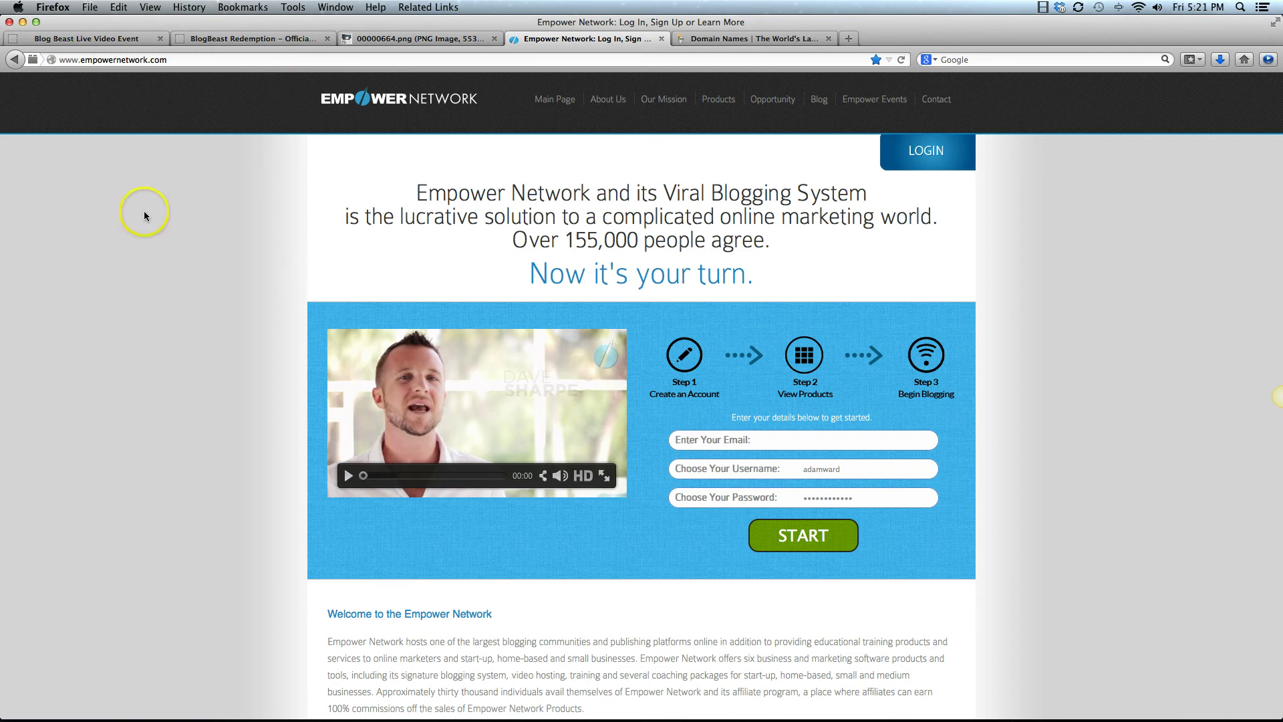
{"action": "left_click", "coordinate": [928, 157]}
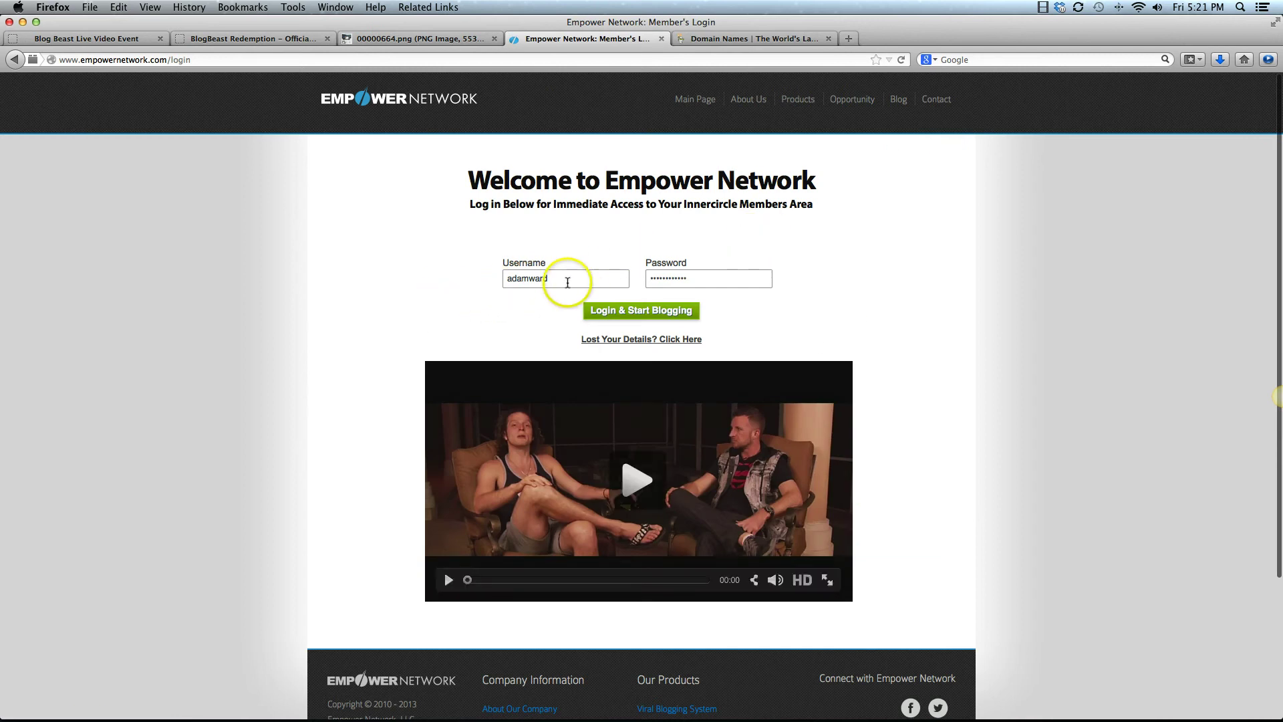
{"action": "left_click", "coordinate": [630, 312]}
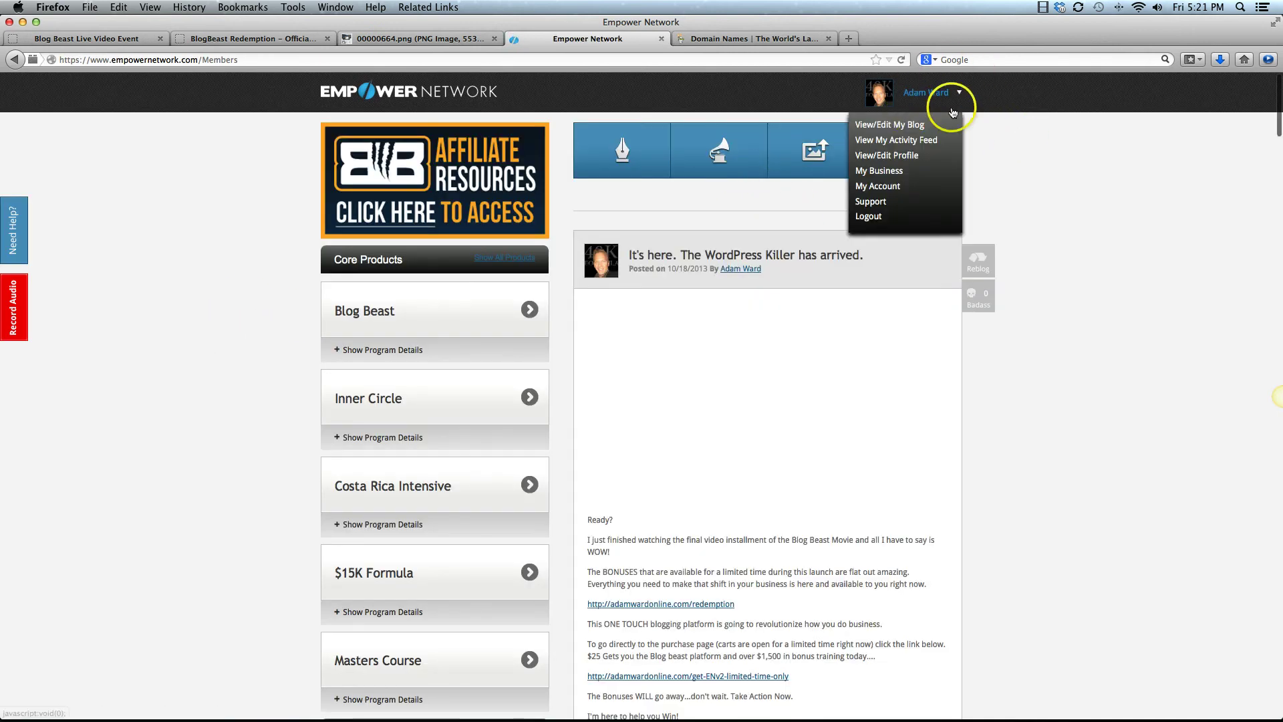
Open the member's own blog via View/Edit My Blog in the account menu.
{"action": "mouse_move", "coordinate": [941, 91]}
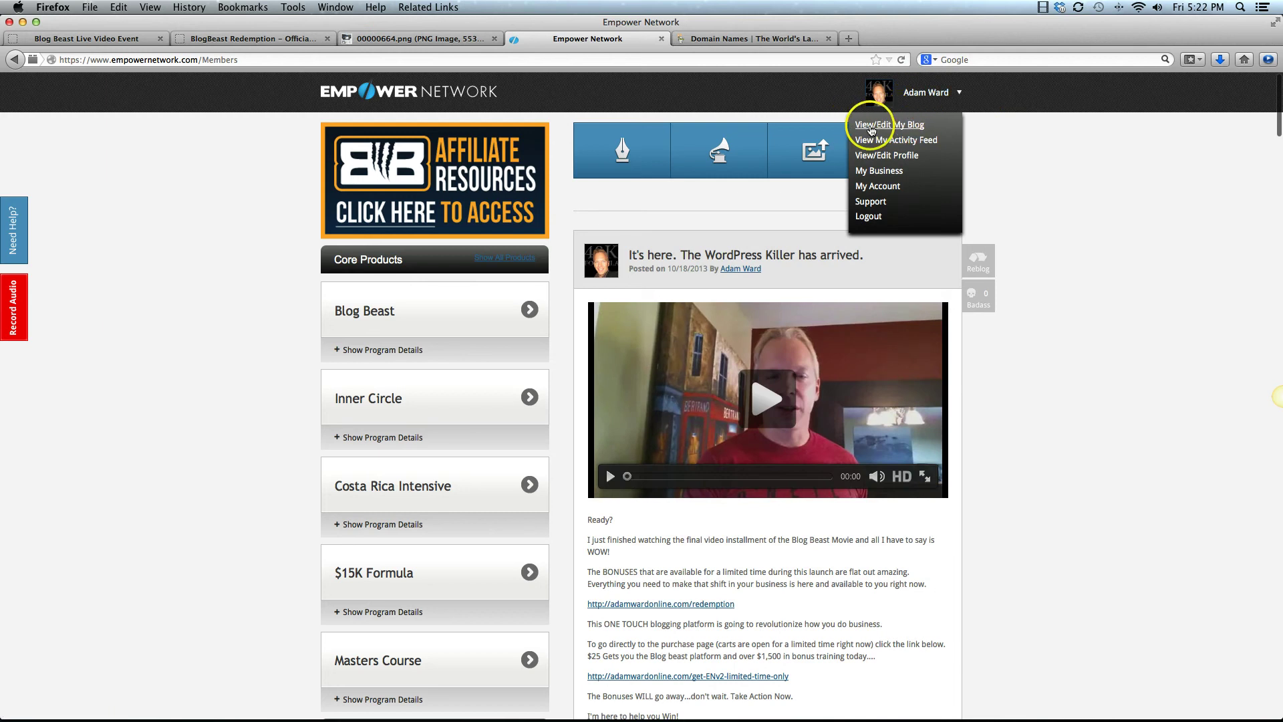
{"action": "left_click", "coordinate": [902, 127]}
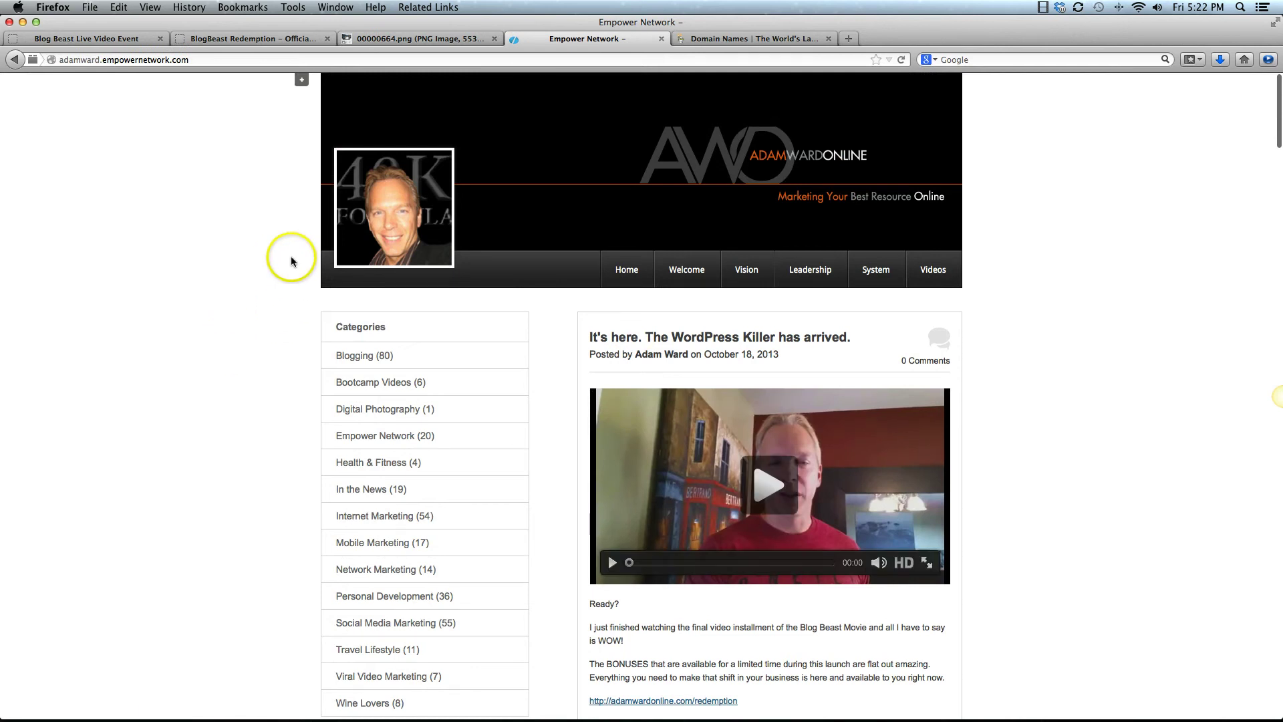
{"action": "left_click", "coordinate": [302, 83]}
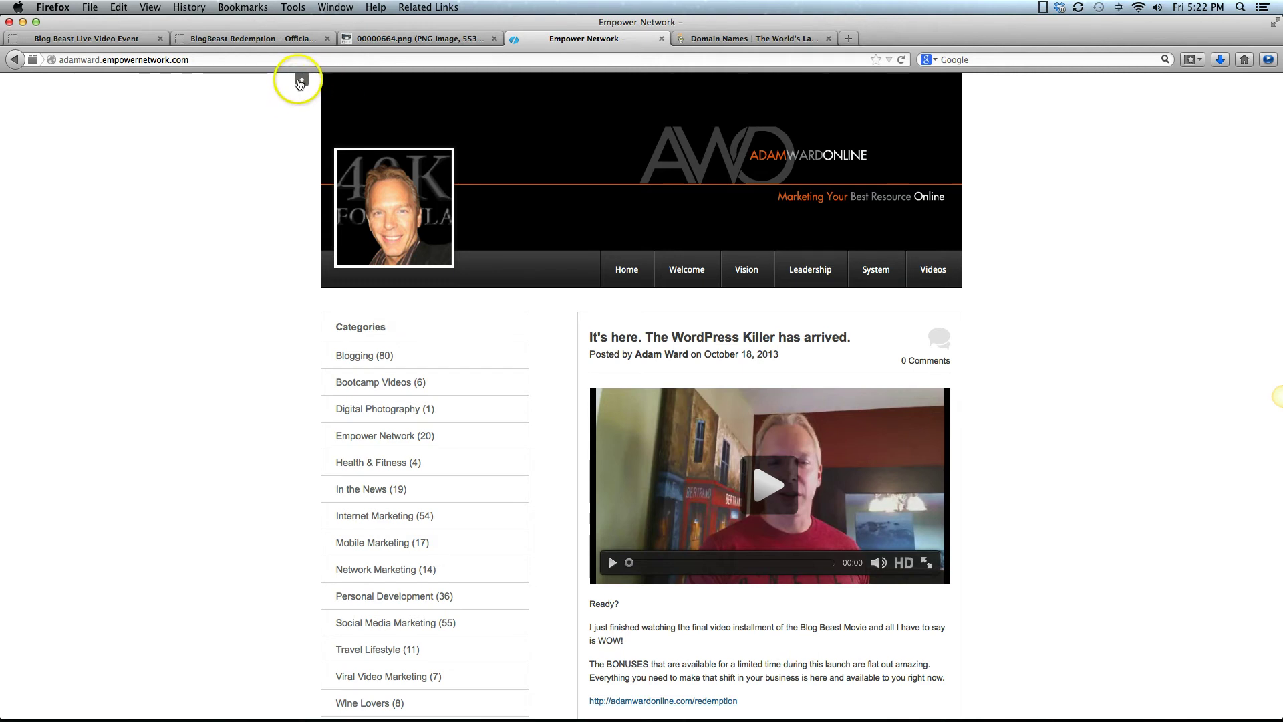
{"action": "left_click", "coordinate": [301, 82]}
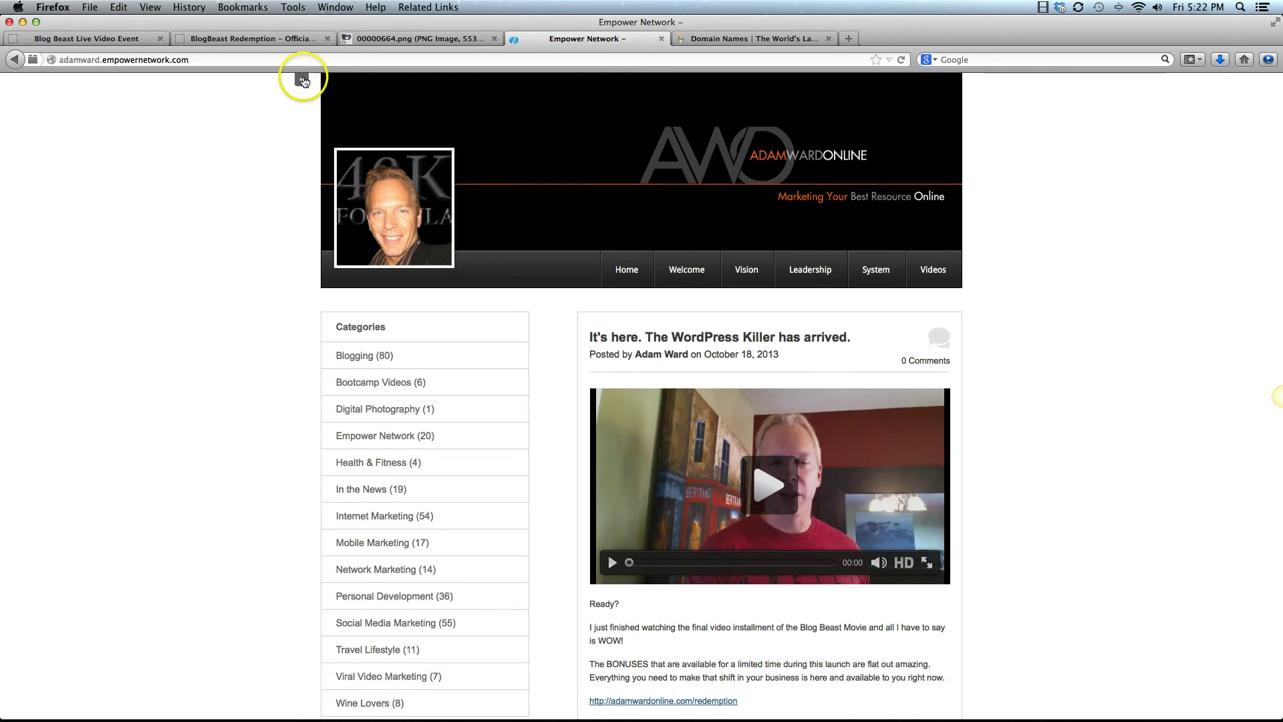
Show the blog customization options with the + Customize Blog button above the header.
{"action": "left_click", "coordinate": [302, 82]}
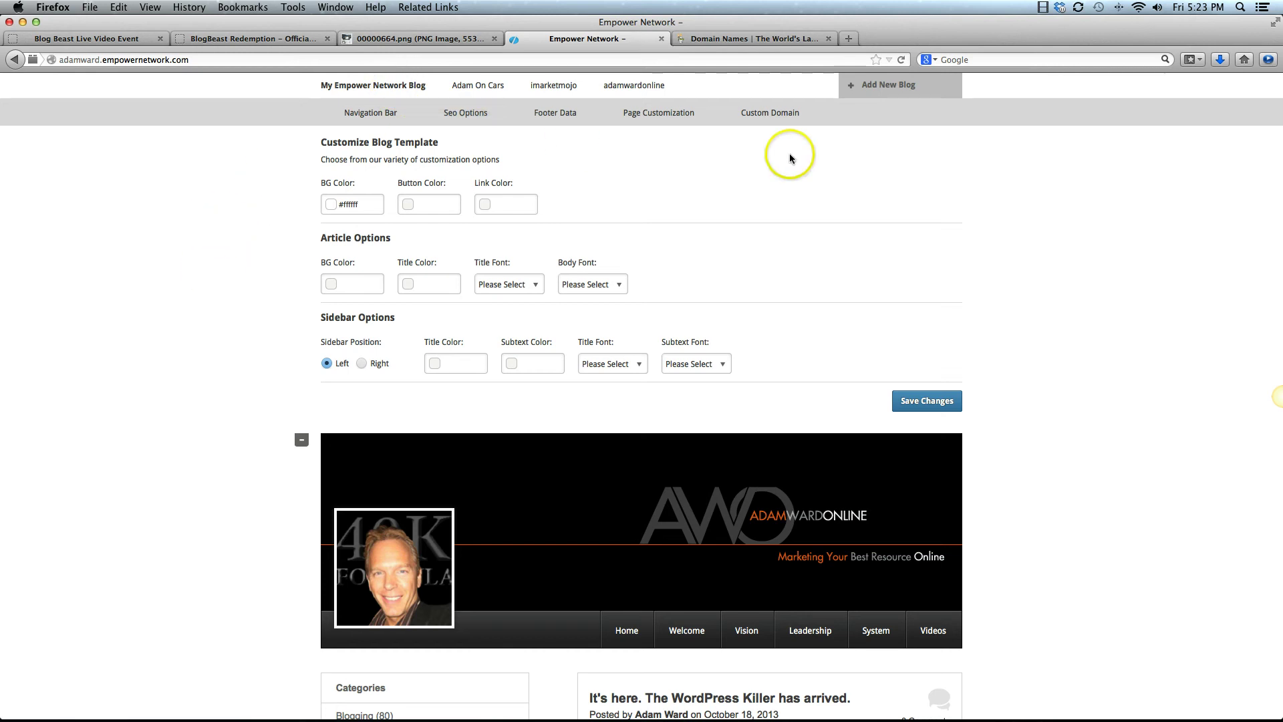
Remove the existing custom domain empower.adamwardonline.com under the Custom Domain tab.
{"action": "left_click", "coordinate": [772, 116]}
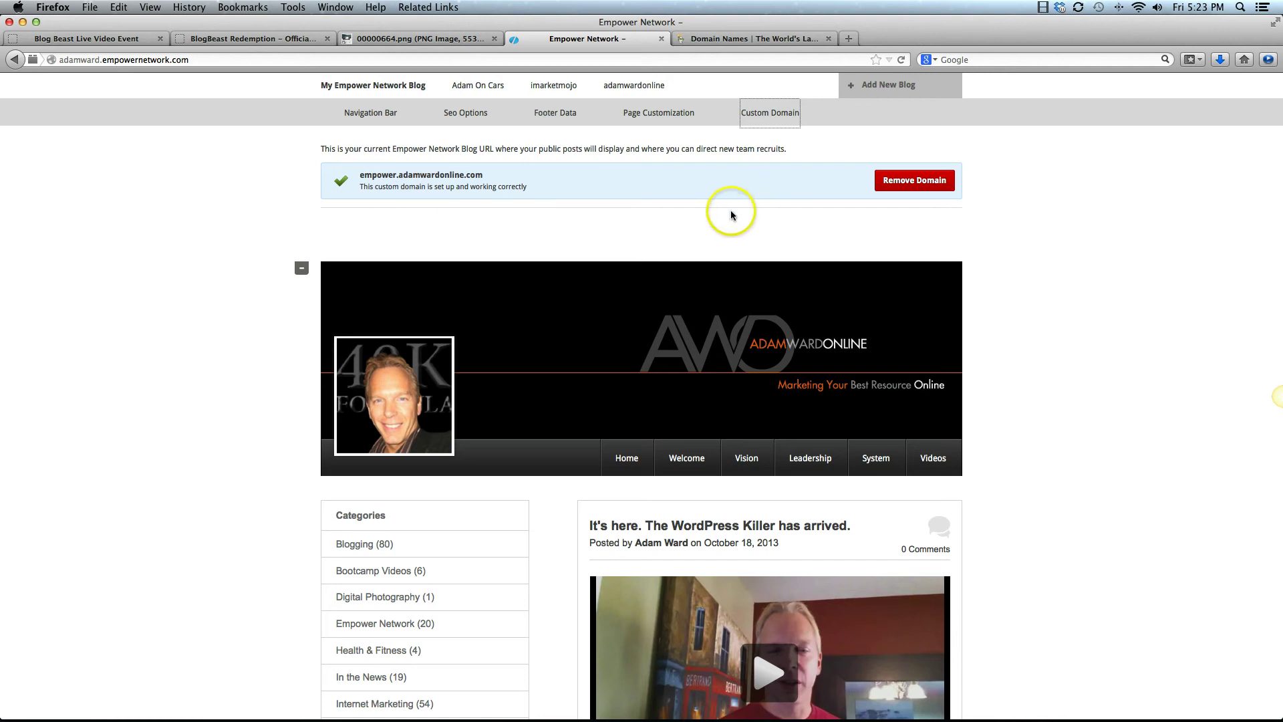
{"action": "left_click", "coordinate": [929, 179]}
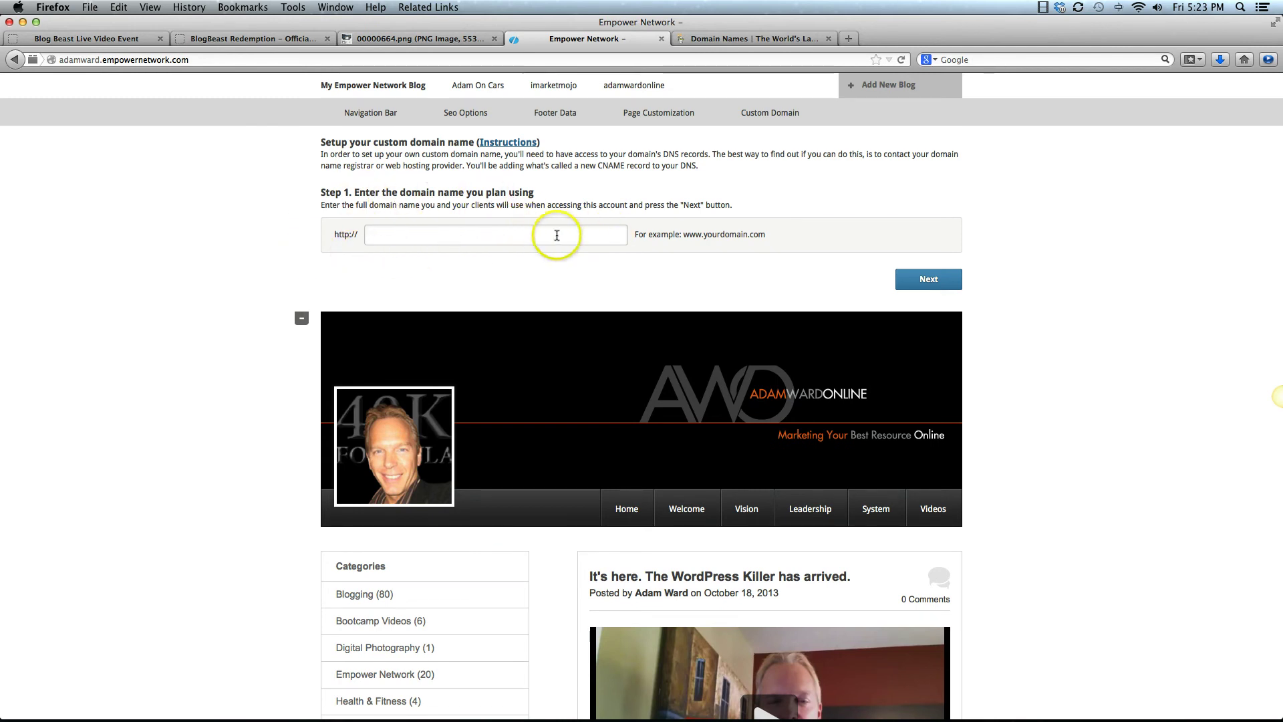
Enter 'empower.' in the custom domain field, replacing a test entry 'blog.your'.
{"action": "left_click", "coordinate": [599, 240]}
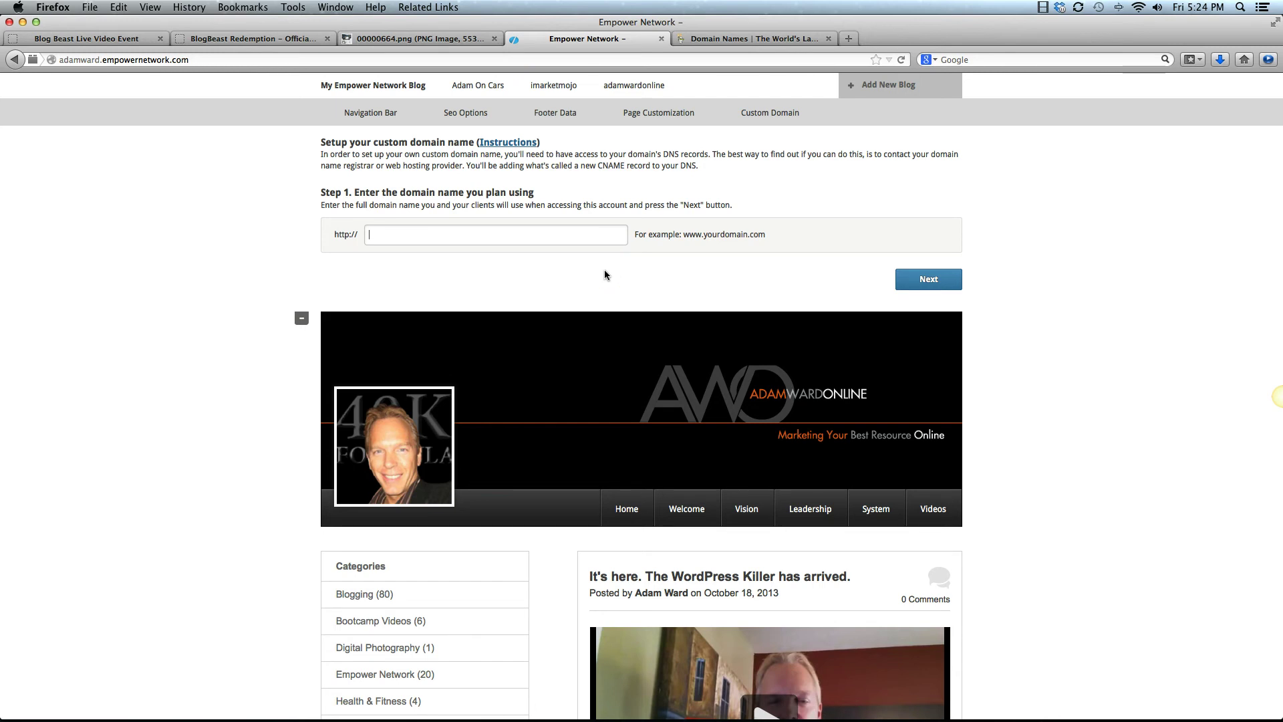
{"action": "type", "text": "blog."}
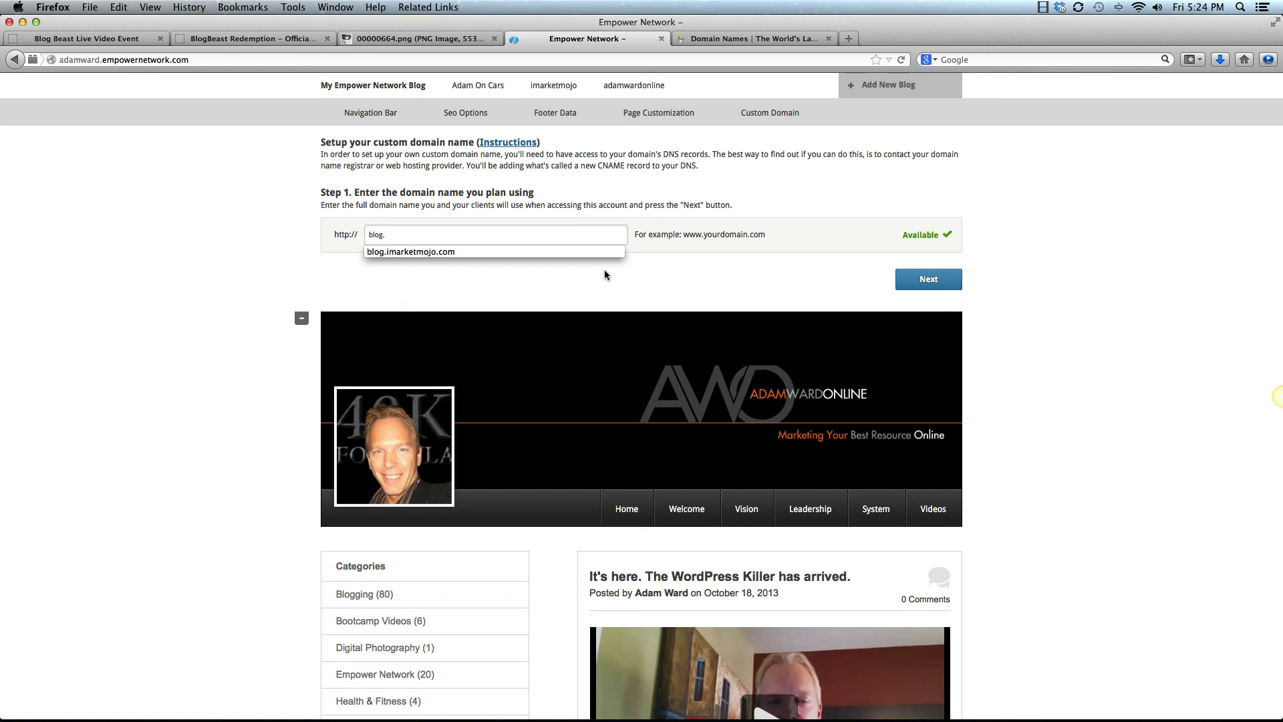
{"action": "type", "text": "your"}
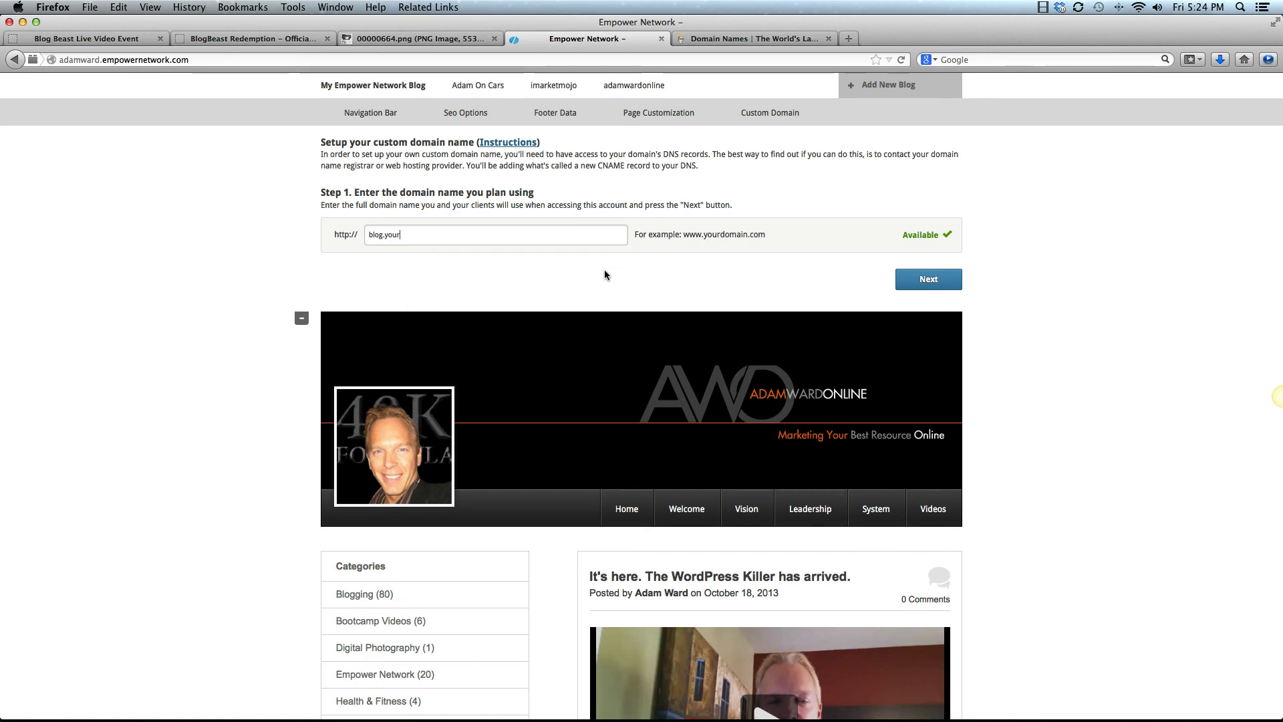
{"action": "key", "text": "BackSpace"}
{"action": "key", "text": "BackSpace"}
{"action": "key", "text": "BackSpace"}
{"action": "key", "text": "BackSpace"}
{"action": "key", "text": "BackSpace"}
{"action": "key", "text": "BackSpace"}
{"action": "key", "text": "BackSpace"}
{"action": "key", "text": "BackSpace"}
{"action": "key", "text": "BackSpace"}
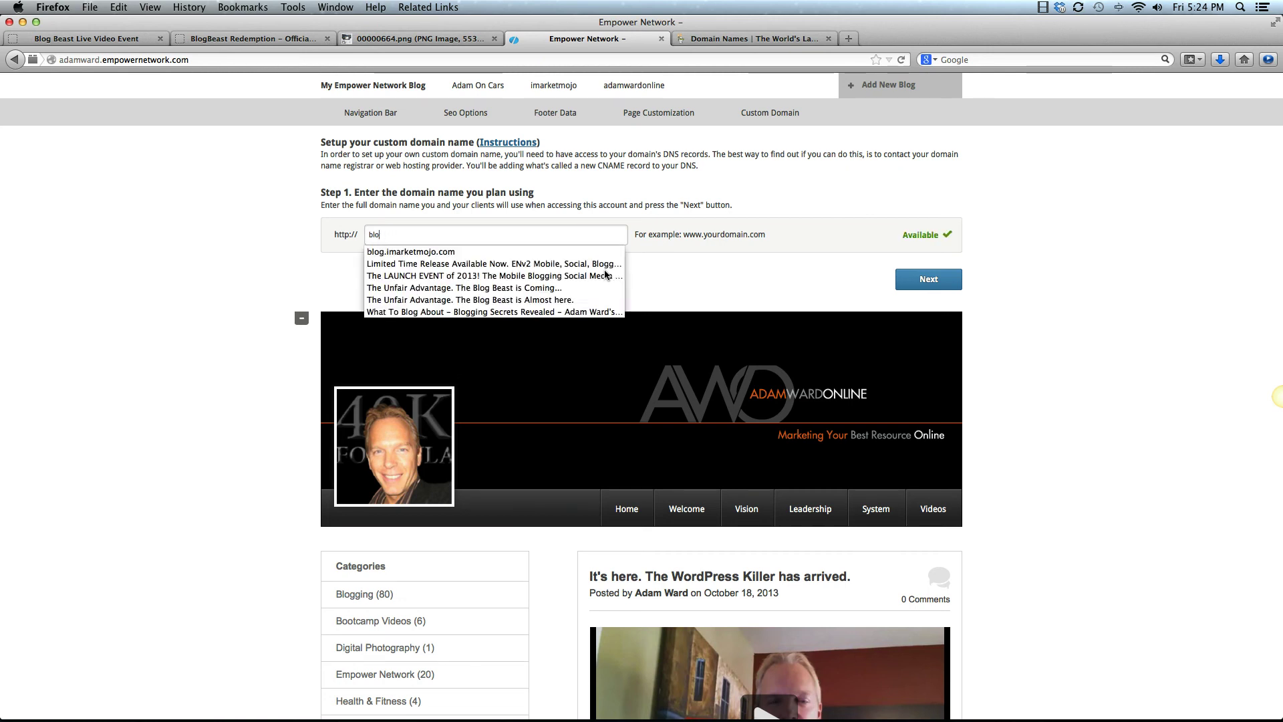
{"action": "type", "text": "e"}
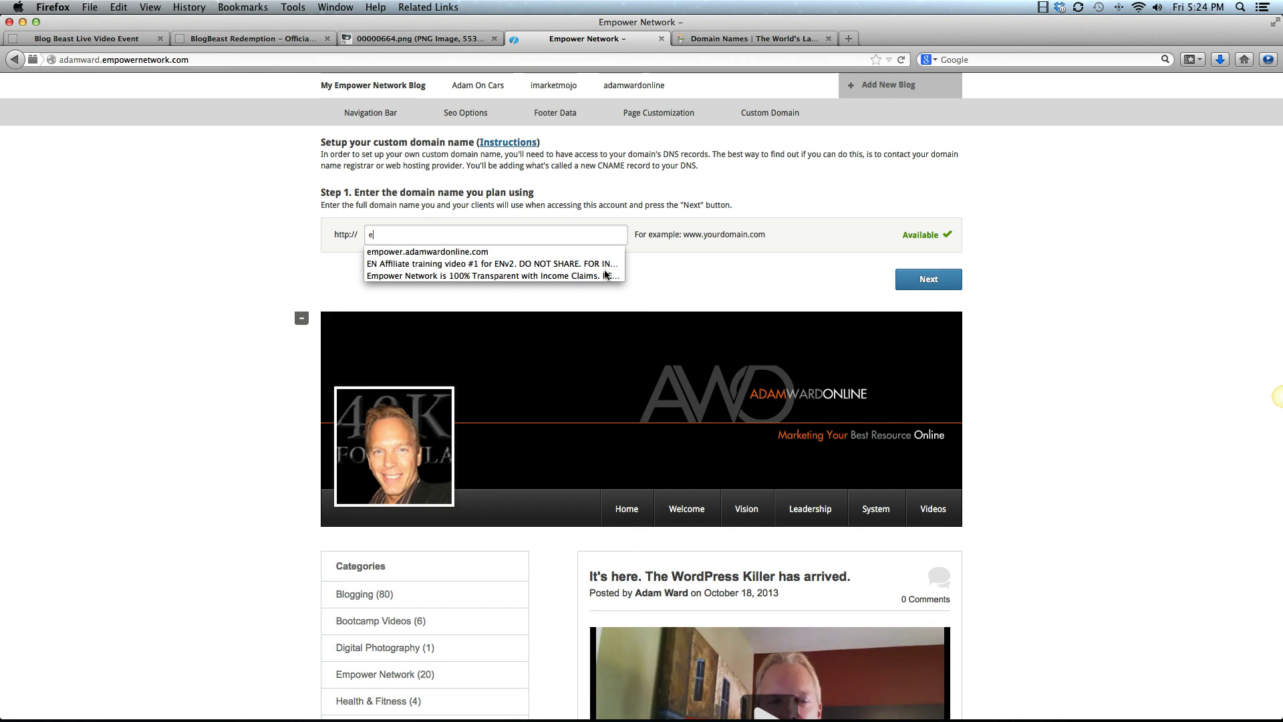
{"action": "type", "text": "mpower."}
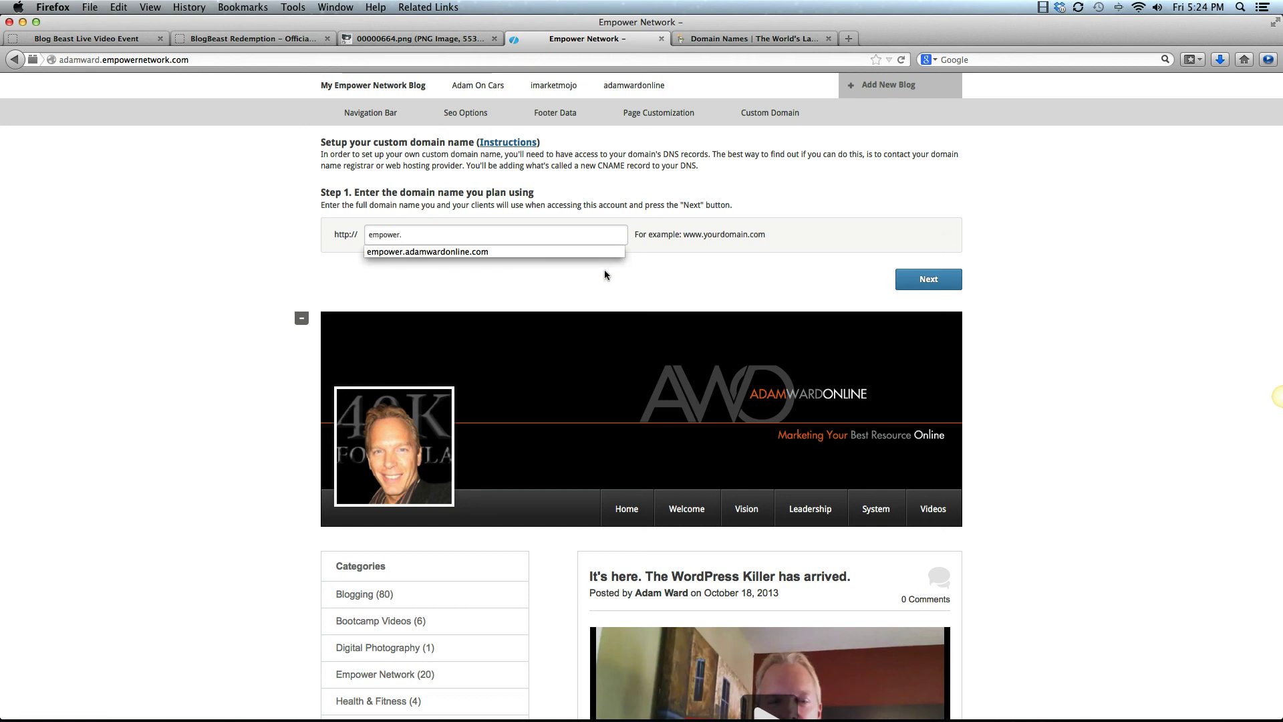
Submit empower.adamwardonline.com as the custom domain and select the listed CNAME name.
{"action": "left_click", "coordinate": [461, 252]}
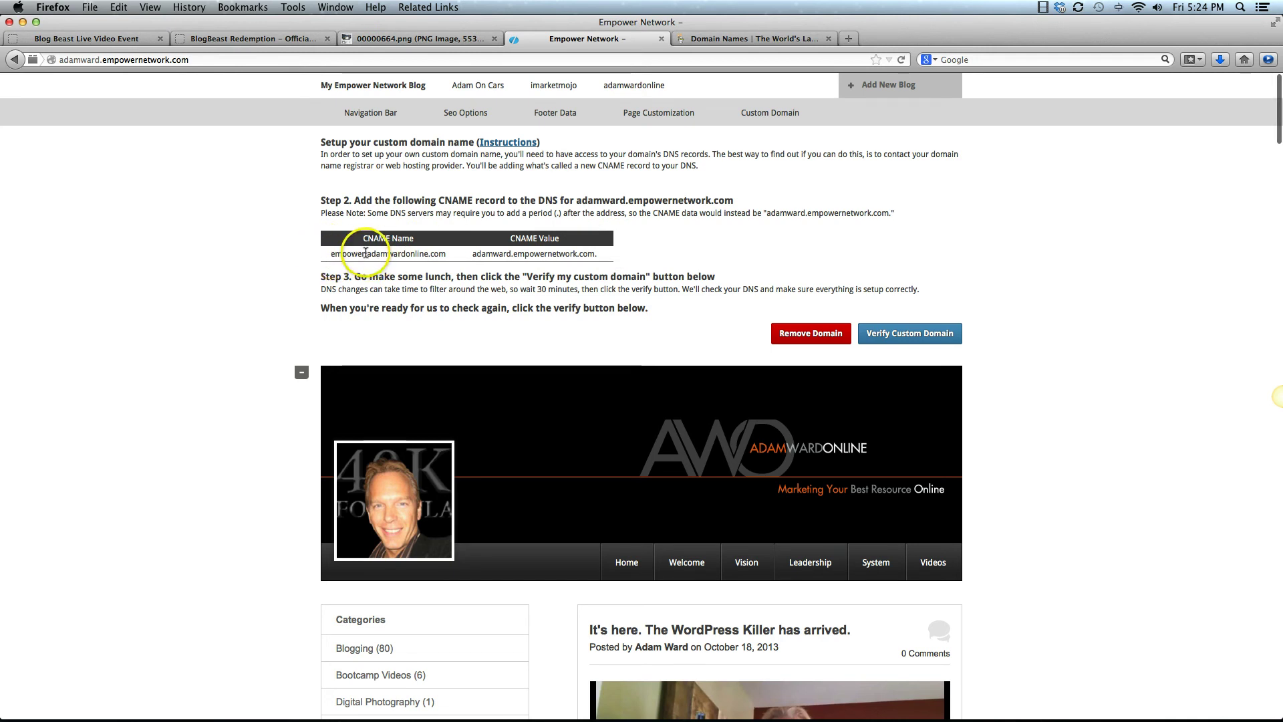
{"action": "left_click", "coordinate": [333, 254]}
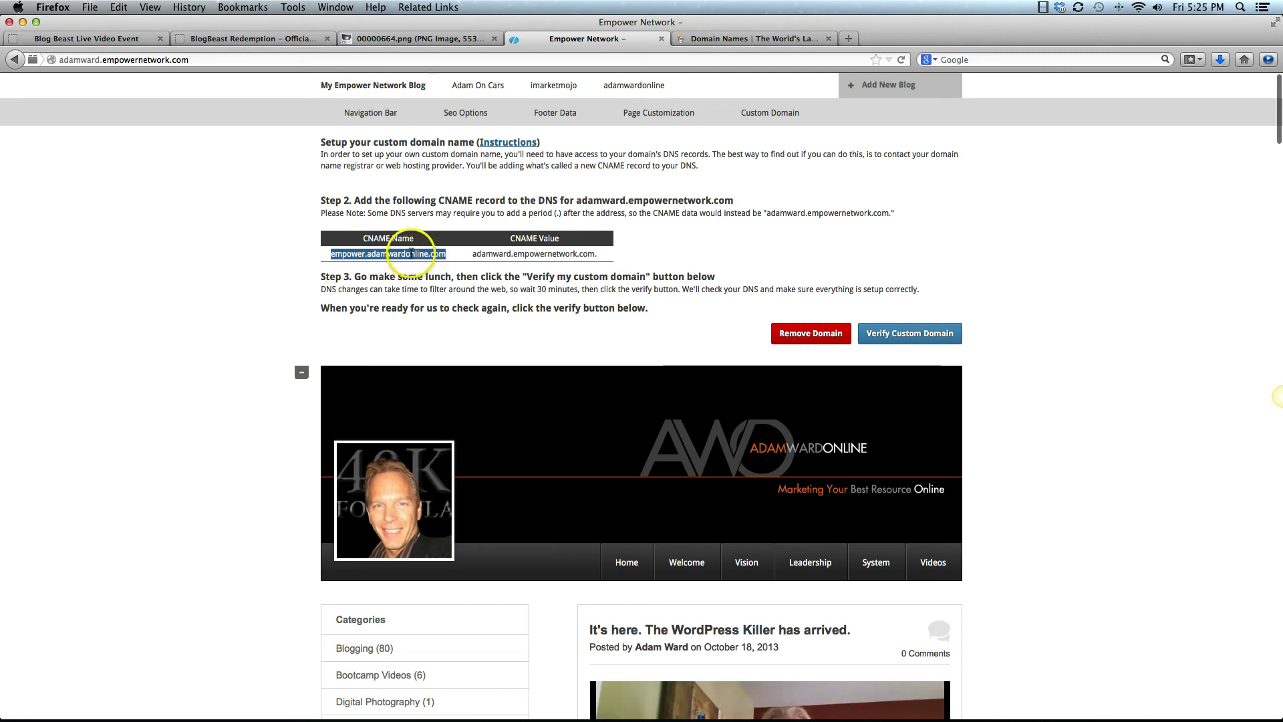
{"action": "left_click", "coordinate": [384, 257]}
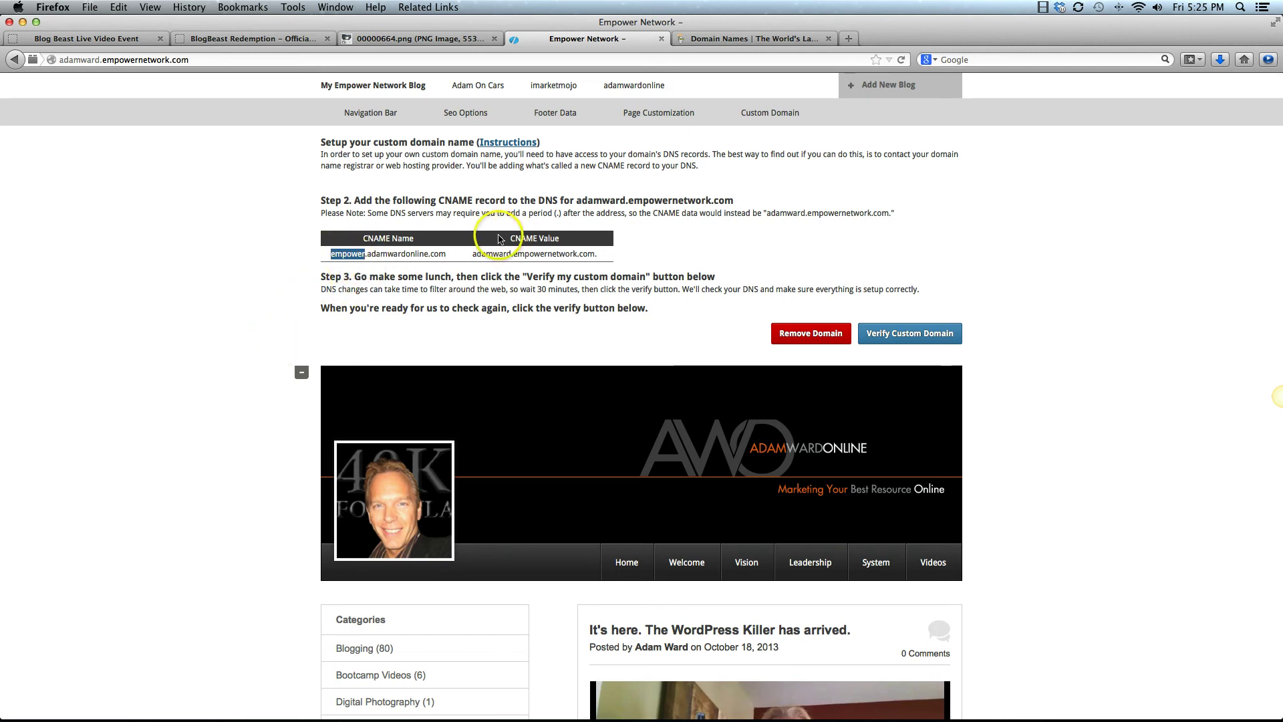
{"action": "left_click", "coordinate": [470, 248]}
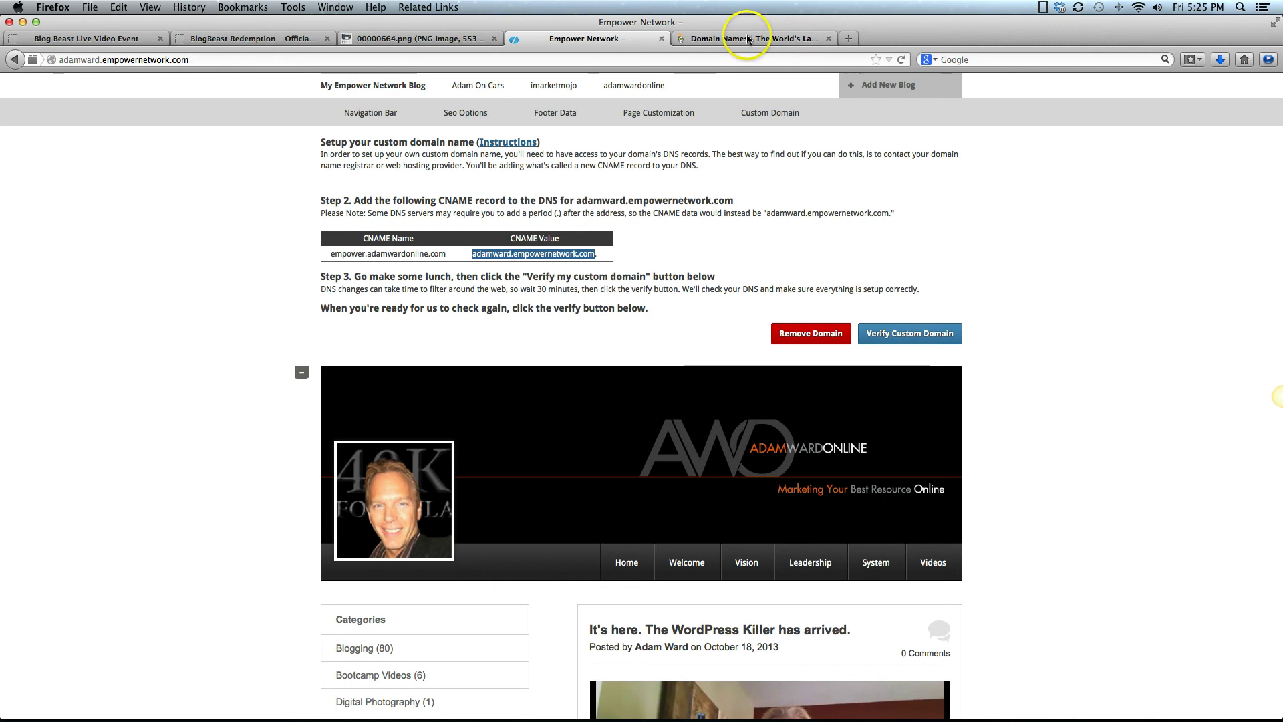
Open GoDaddy's Domain Manager via Visit My Account in the Hi account menu.
{"action": "left_click", "coordinate": [749, 39]}
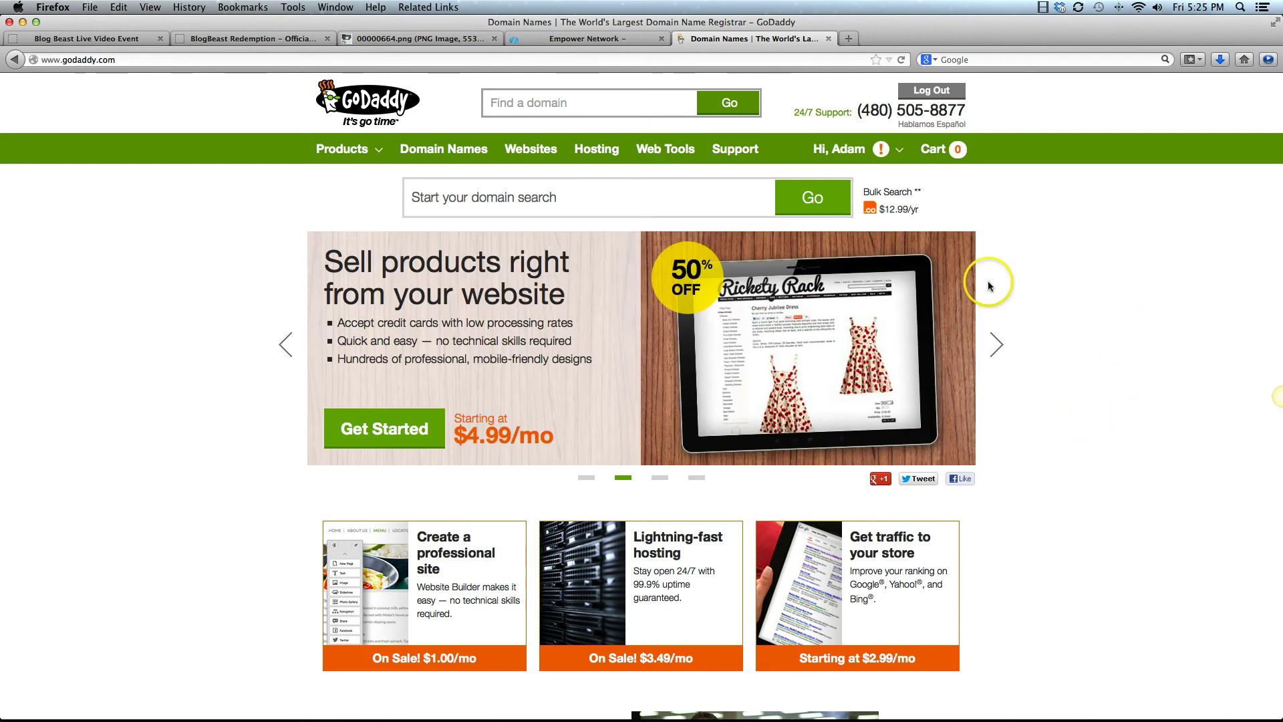
{"action": "mouse_move", "coordinate": [876, 147]}
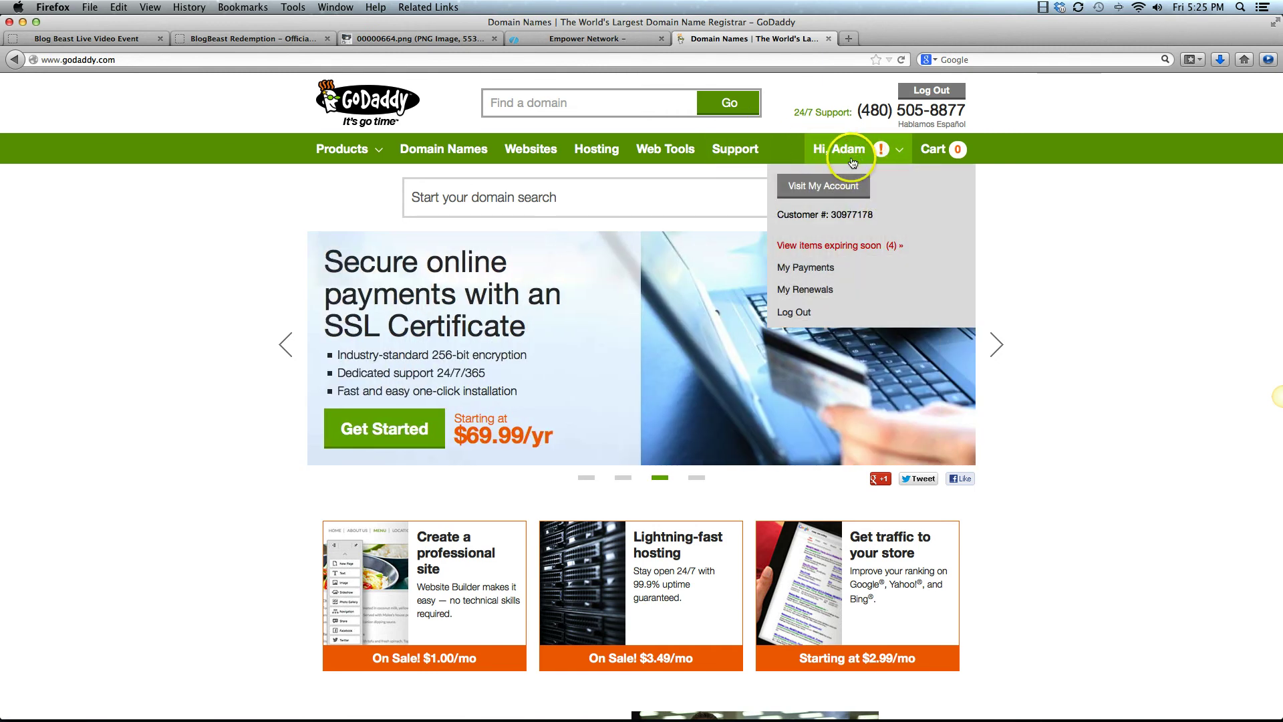
{"action": "left_click", "coordinate": [818, 189]}
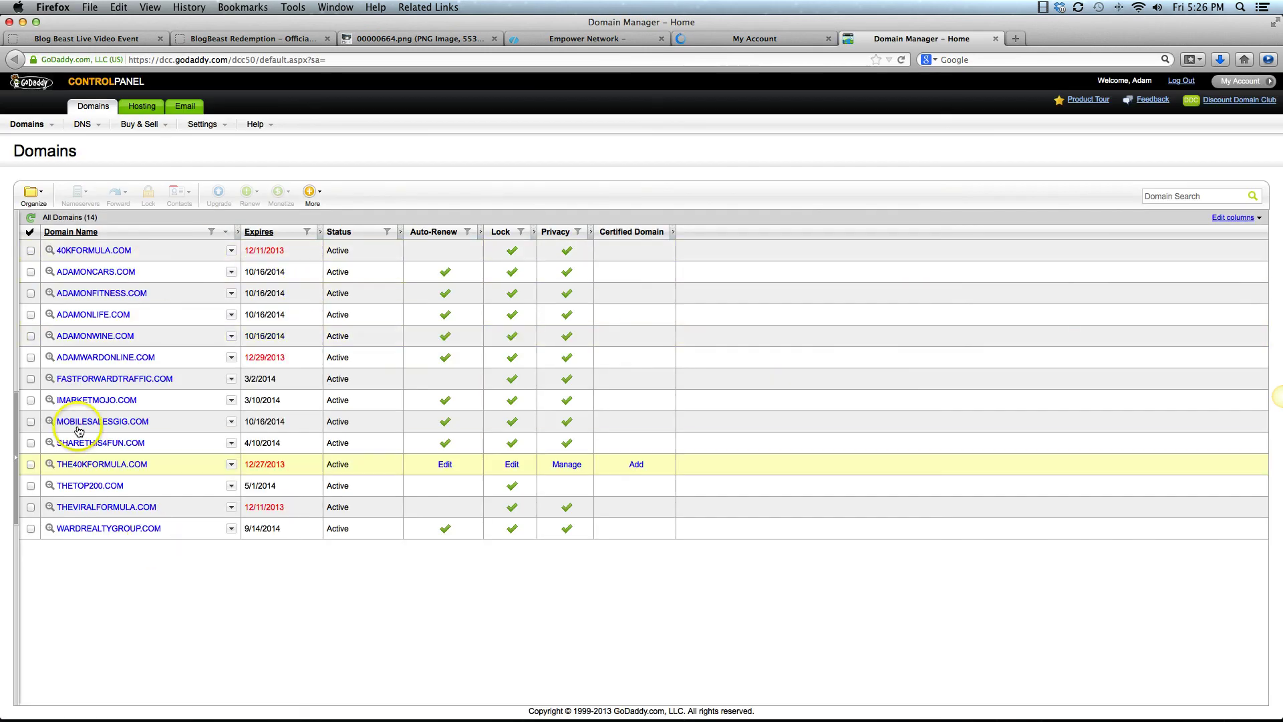
Open the DNS Zone File for ADAMWARDONLINE.COM from the domain list.
{"action": "left_click", "coordinate": [99, 358]}
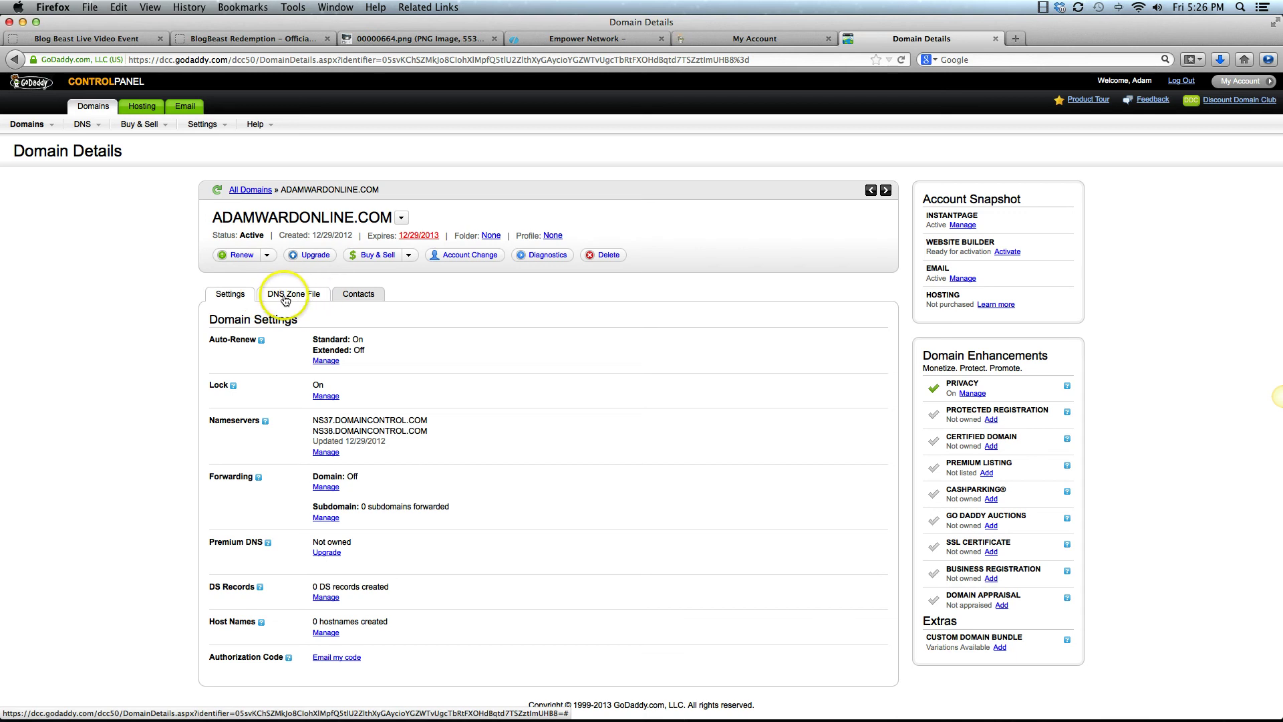
{"action": "left_click", "coordinate": [285, 300]}
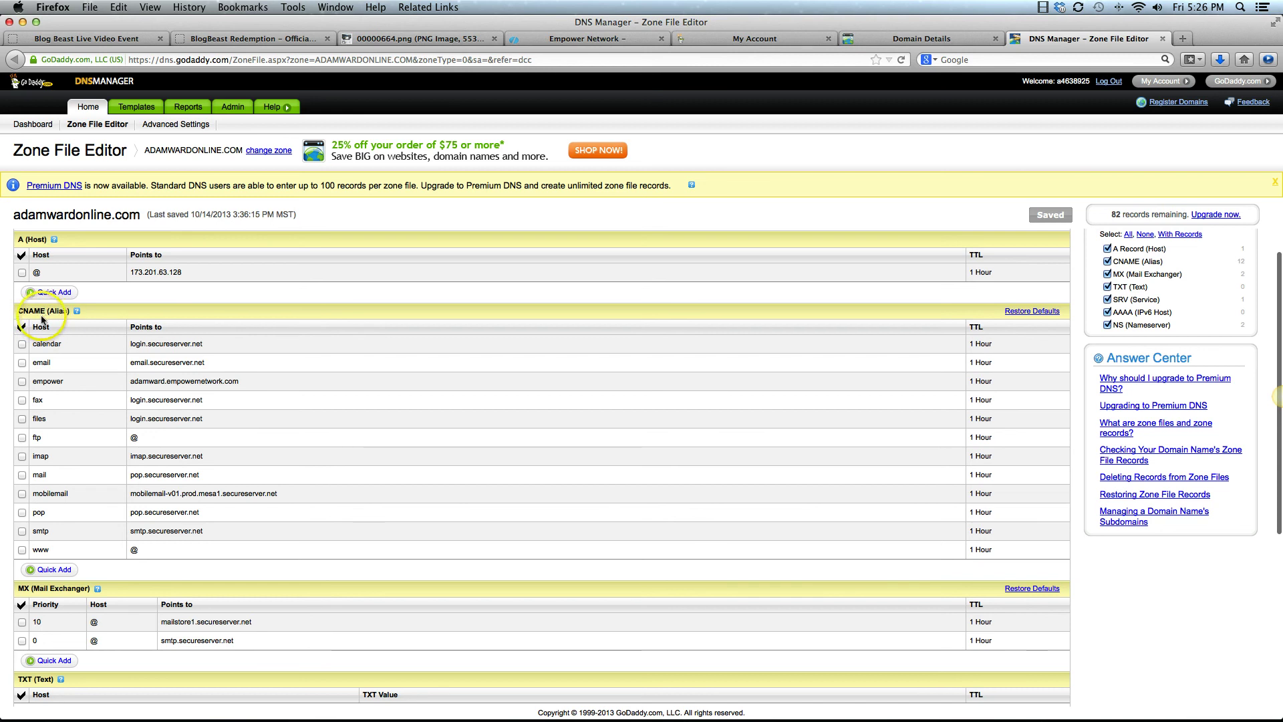
Quick-add a CNAME row with host 'empower', then return to the Empower Network page.
{"action": "scroll", "coordinate": [44, 400], "scroll_direction": "down", "scroll_amount": 2}
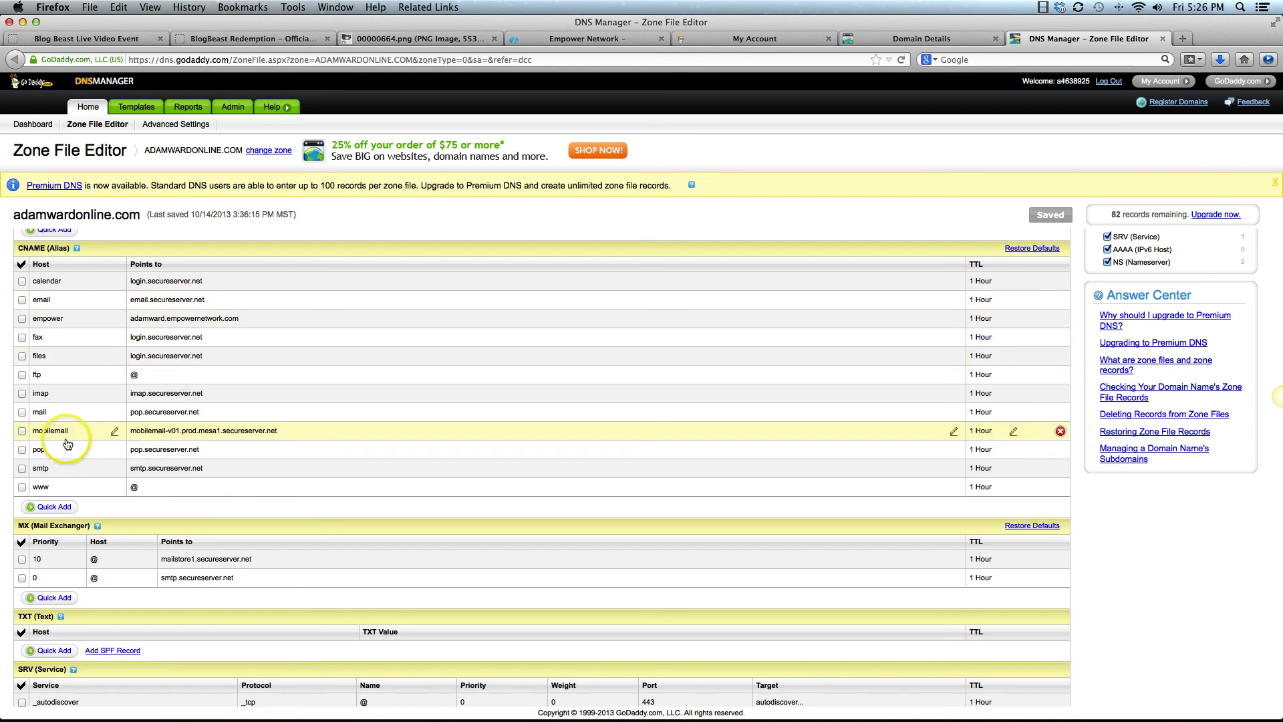
{"action": "left_click", "coordinate": [55, 509]}
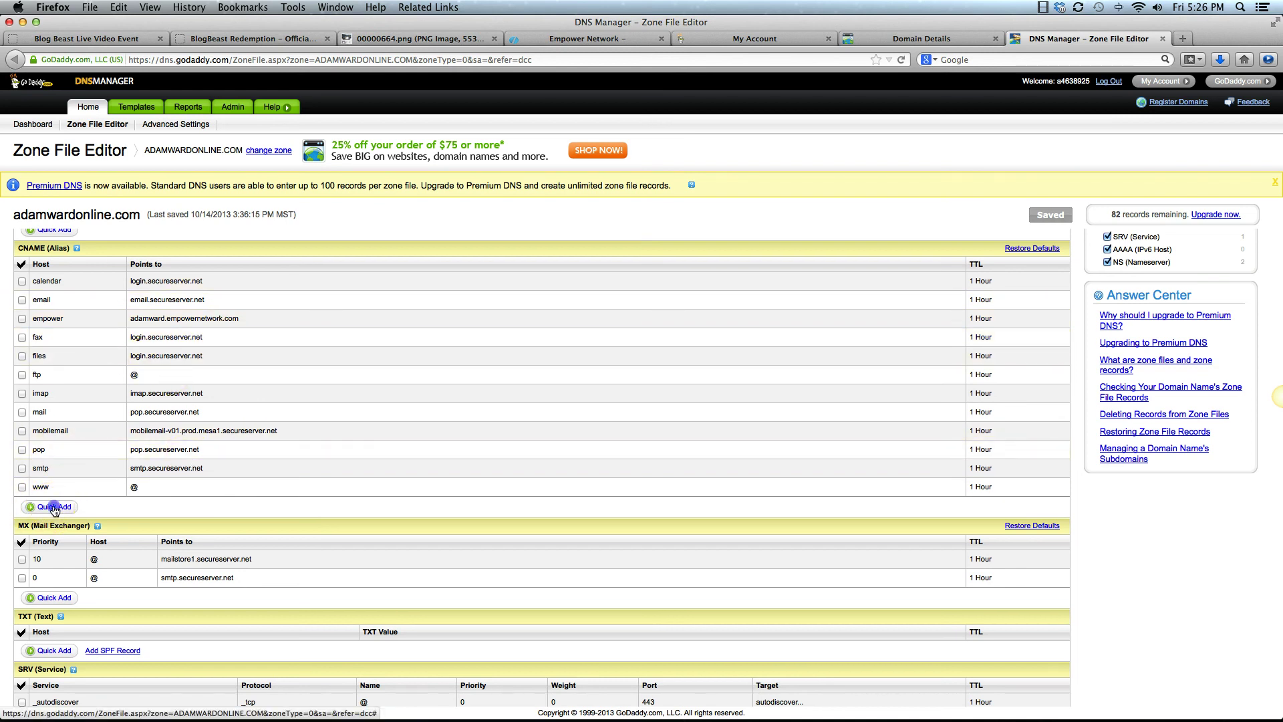
{"action": "left_click", "coordinate": [74, 506]}
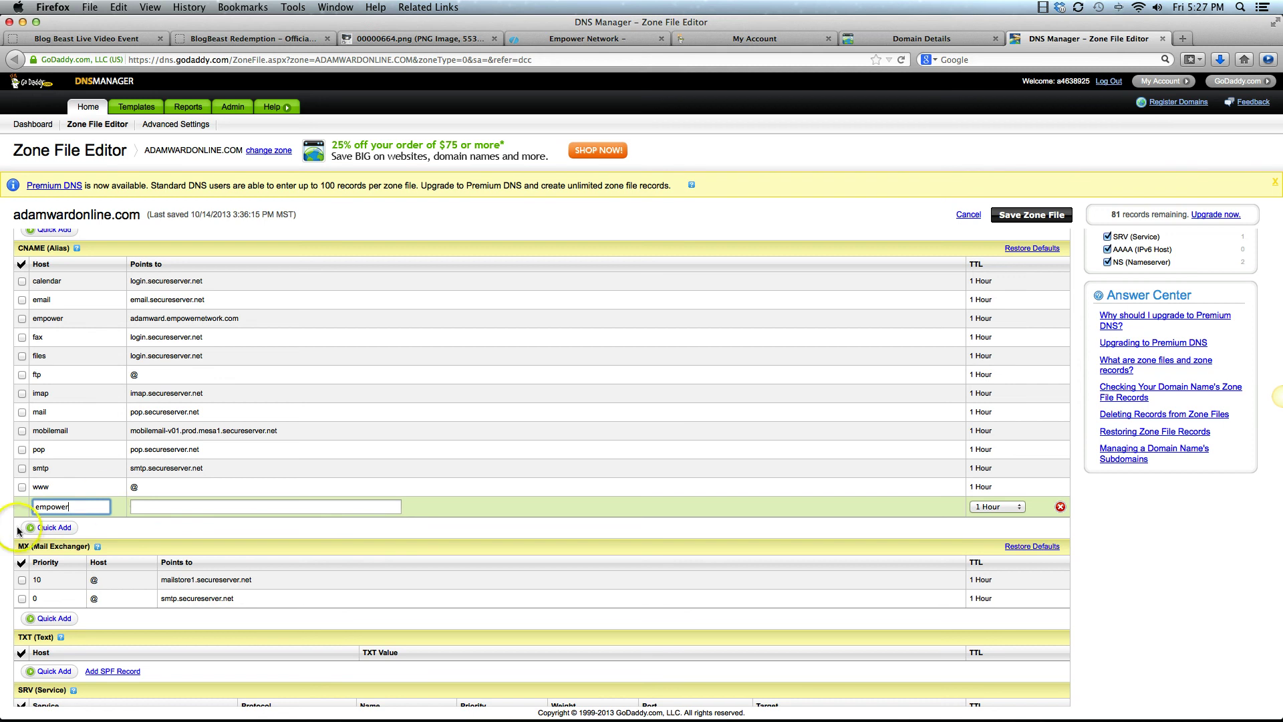
{"action": "left_click", "coordinate": [188, 506]}
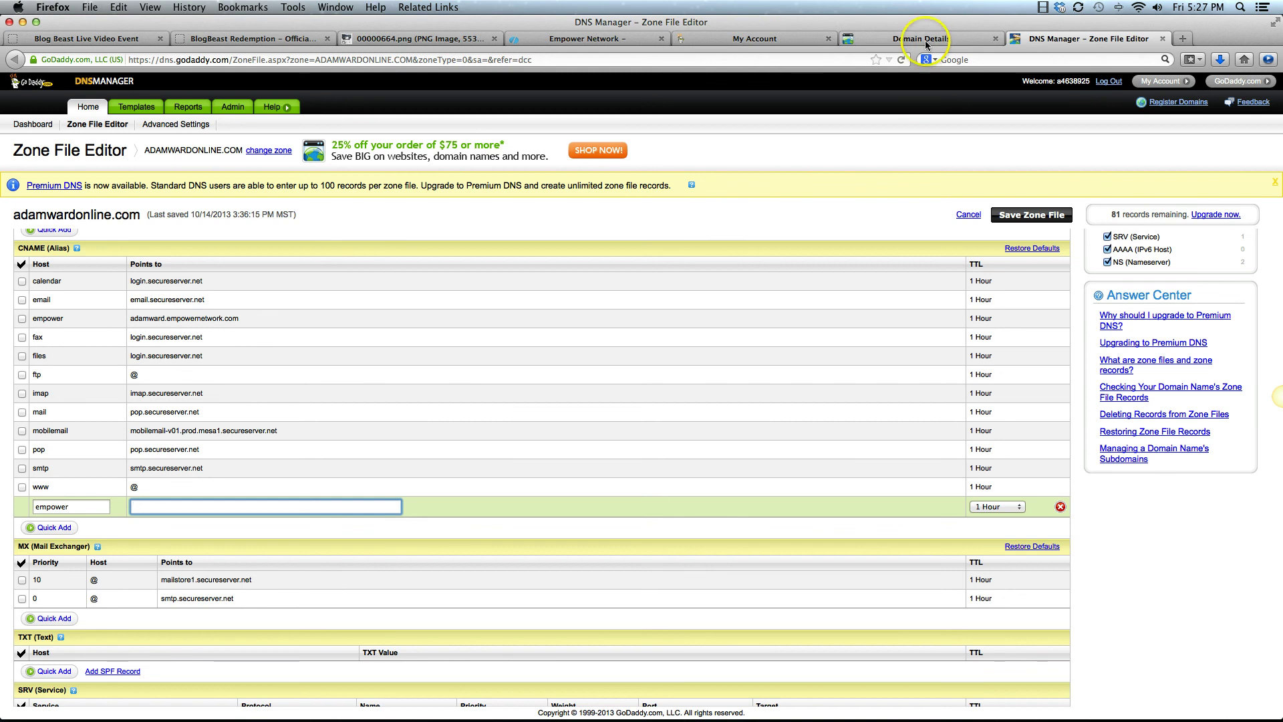
{"action": "left_click", "coordinate": [605, 40]}
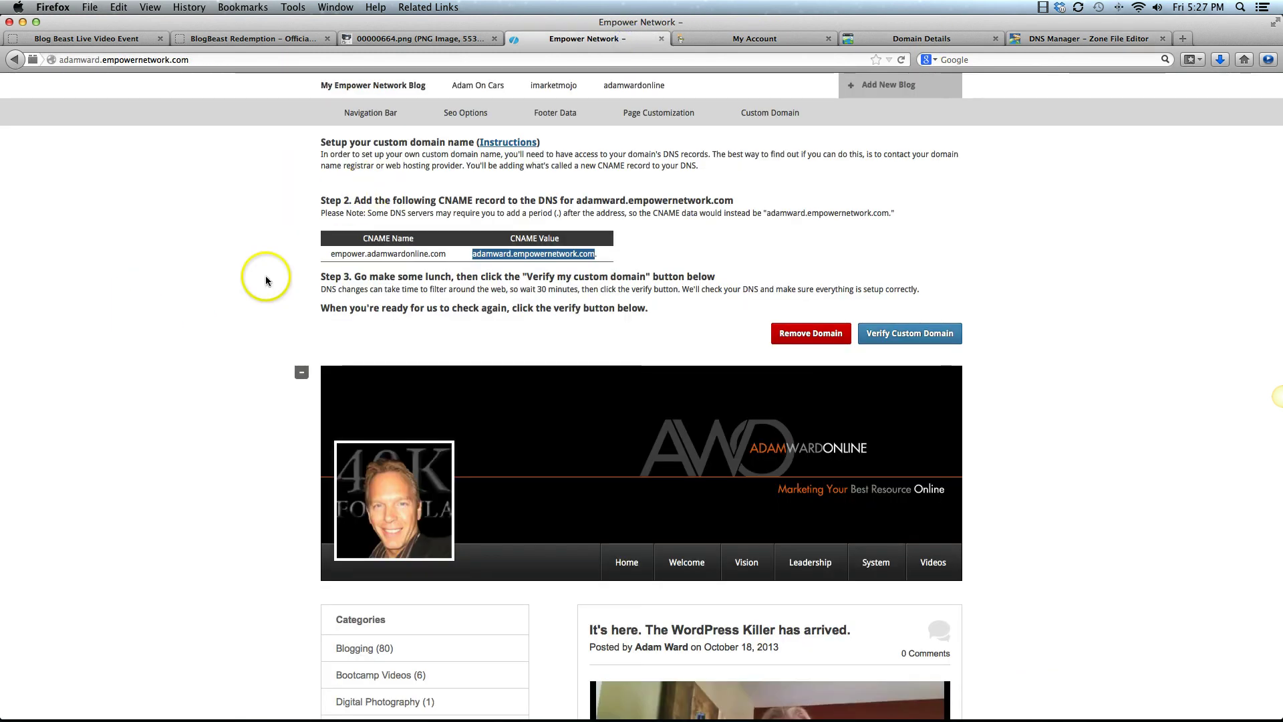
Copy the CNAME value adamward.empowernetwork.com and go back to the Zone File Editor.
{"action": "left_click", "coordinate": [488, 252]}
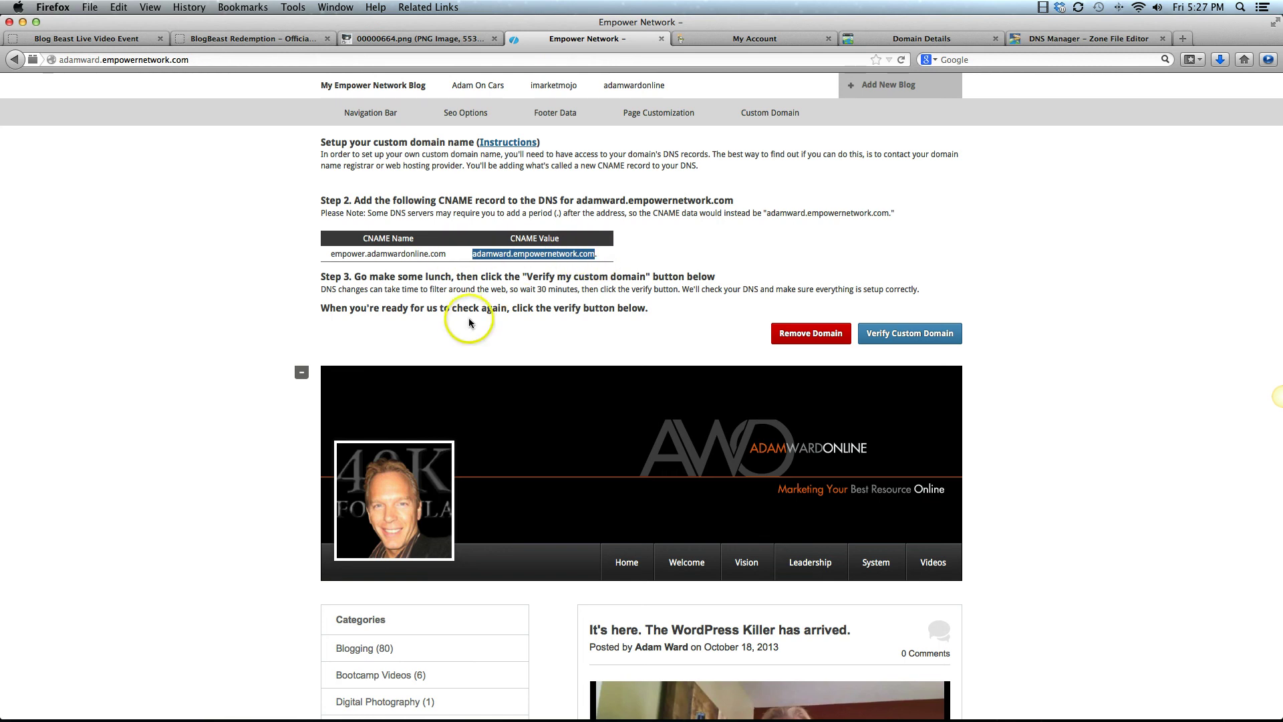
{"action": "left_click", "coordinate": [1035, 42]}
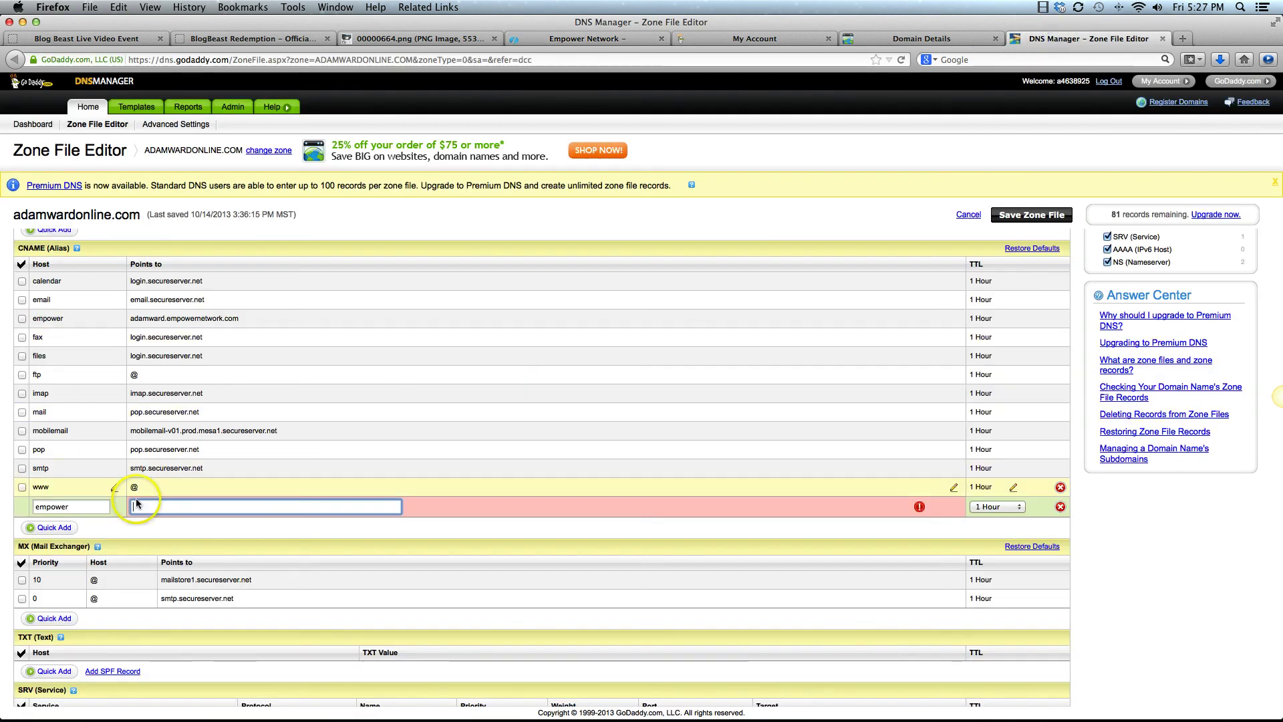
Point the empower CNAME to adamward.empowernetwork.com, delete the duplicate row, and save the zone file.
{"action": "type", "text": "adamward.empowernetwork.com"}
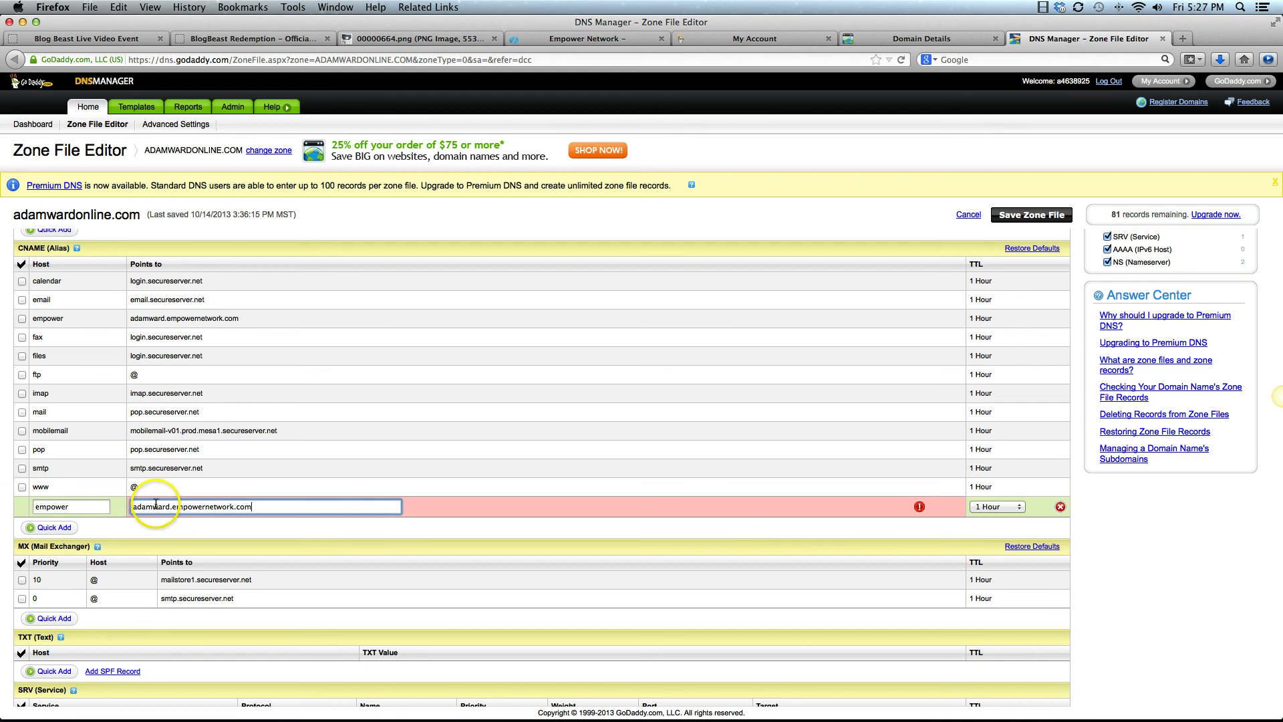
{"action": "left_click", "coordinate": [208, 527]}
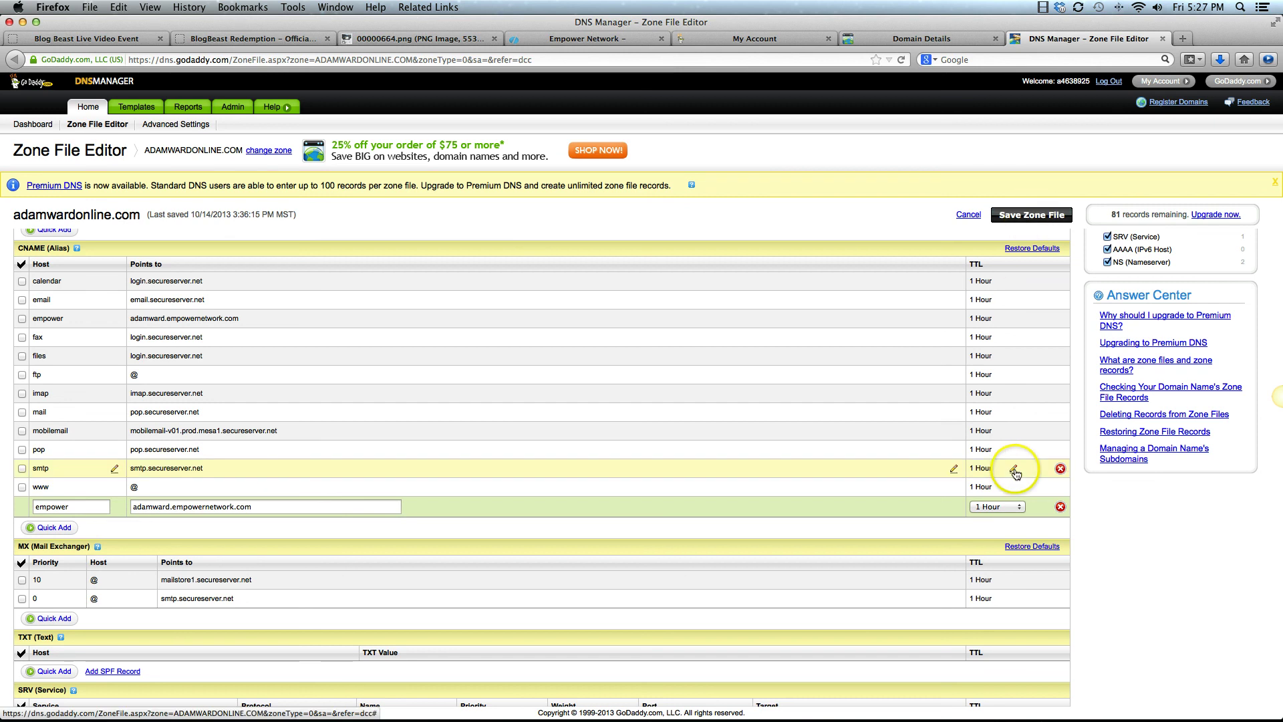
{"action": "left_click", "coordinate": [1061, 508]}
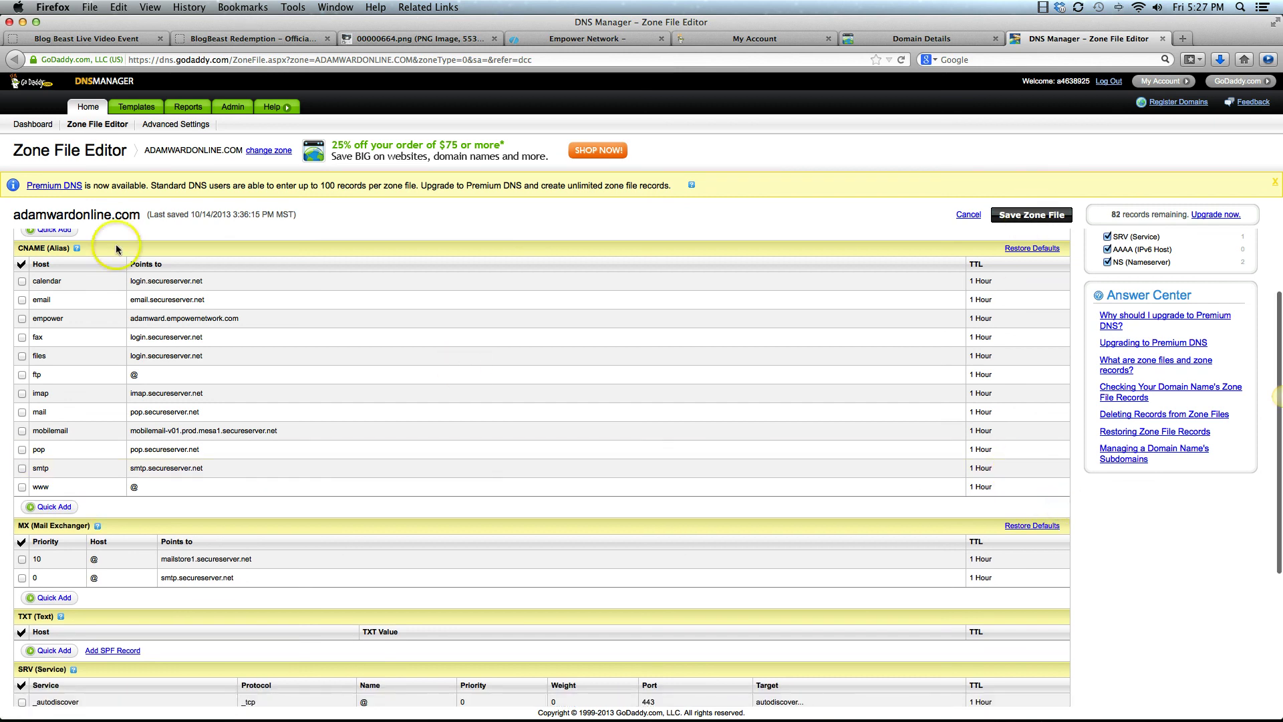
{"action": "left_click", "coordinate": [995, 216]}
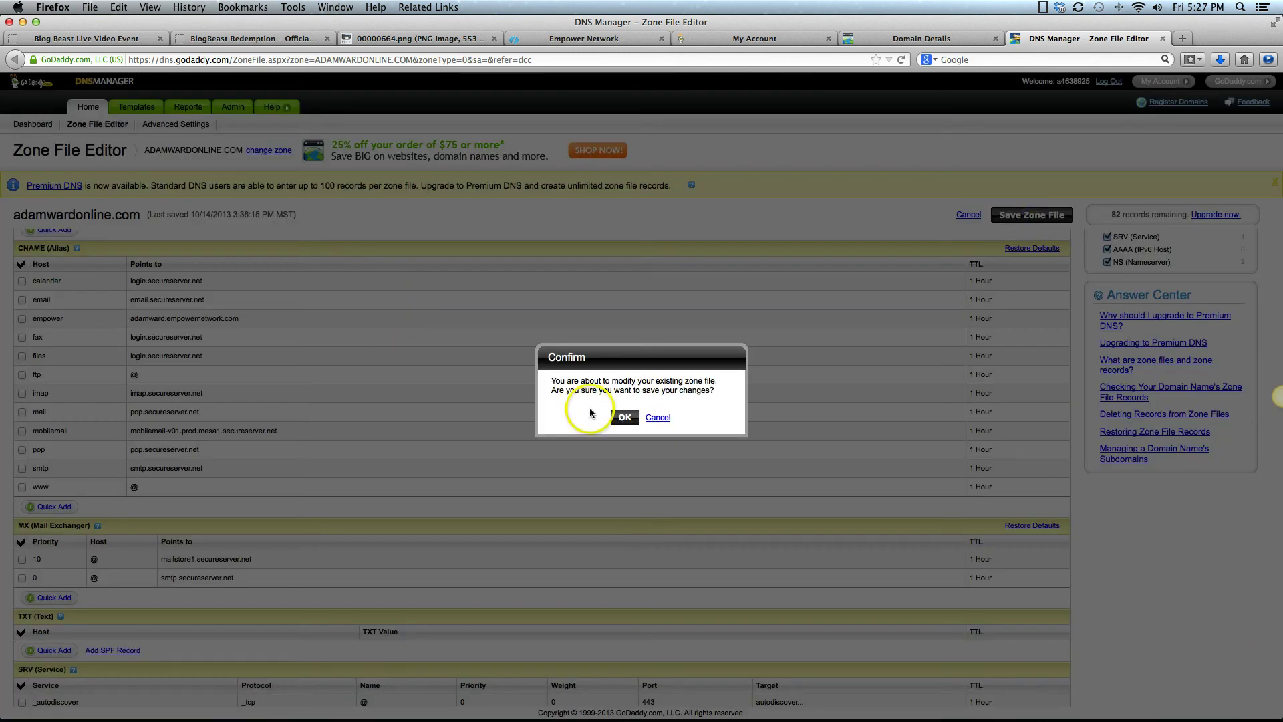
{"action": "left_click", "coordinate": [621, 419]}
{"action": "left_click", "coordinate": [642, 442]}
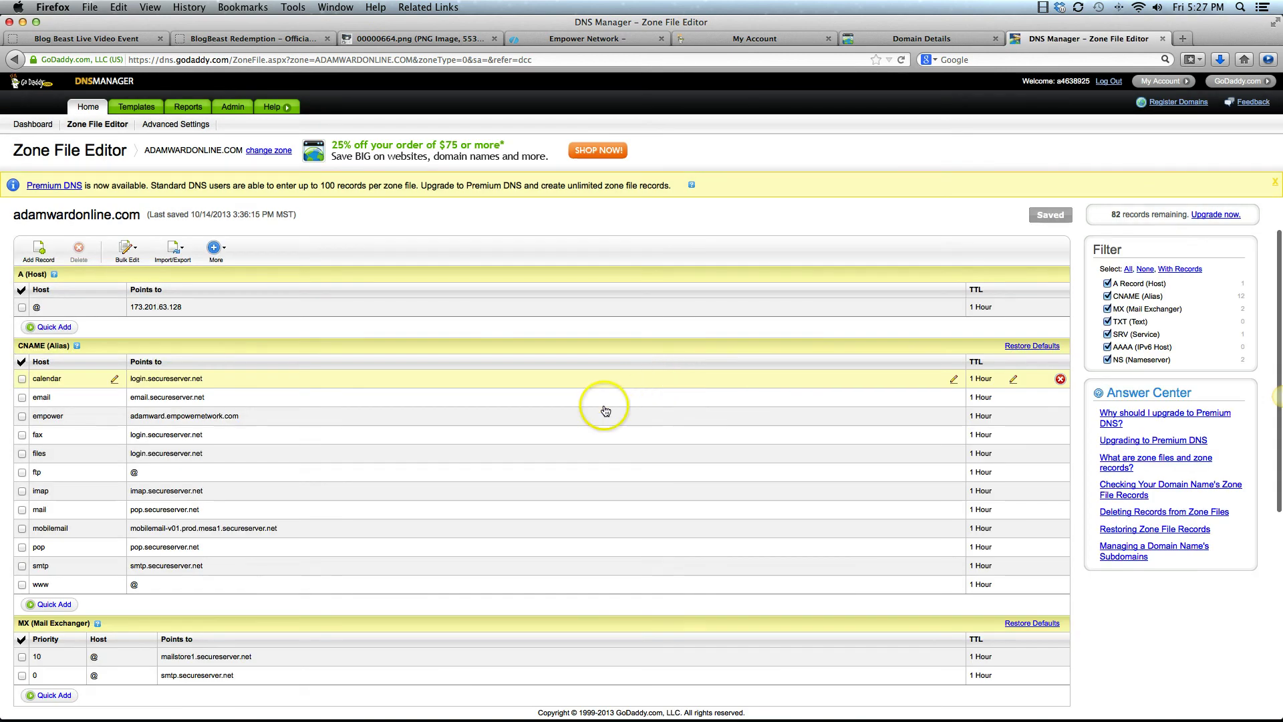
{"action": "scroll", "coordinate": [601, 424], "scroll_direction": "down", "scroll_amount": 2}
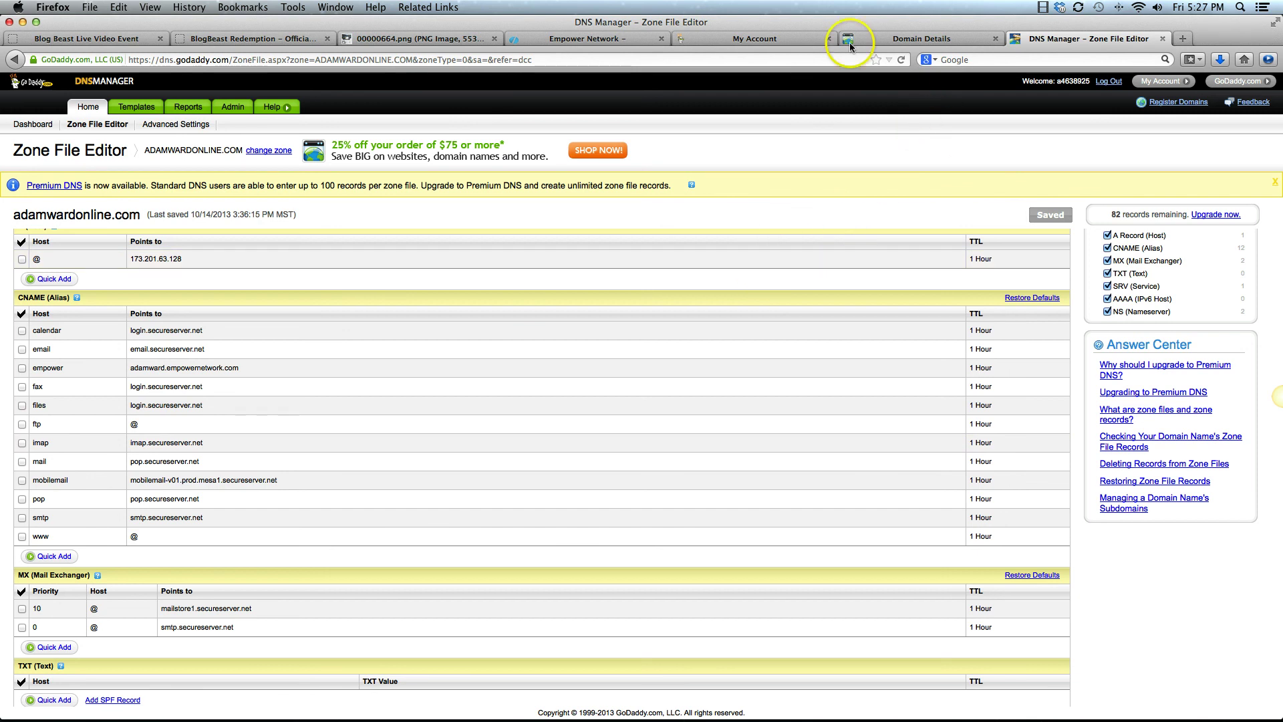
Back on the Empower Network custom domain page, rerun verification until 'Domain verified' appears.
{"action": "left_click", "coordinate": [560, 42]}
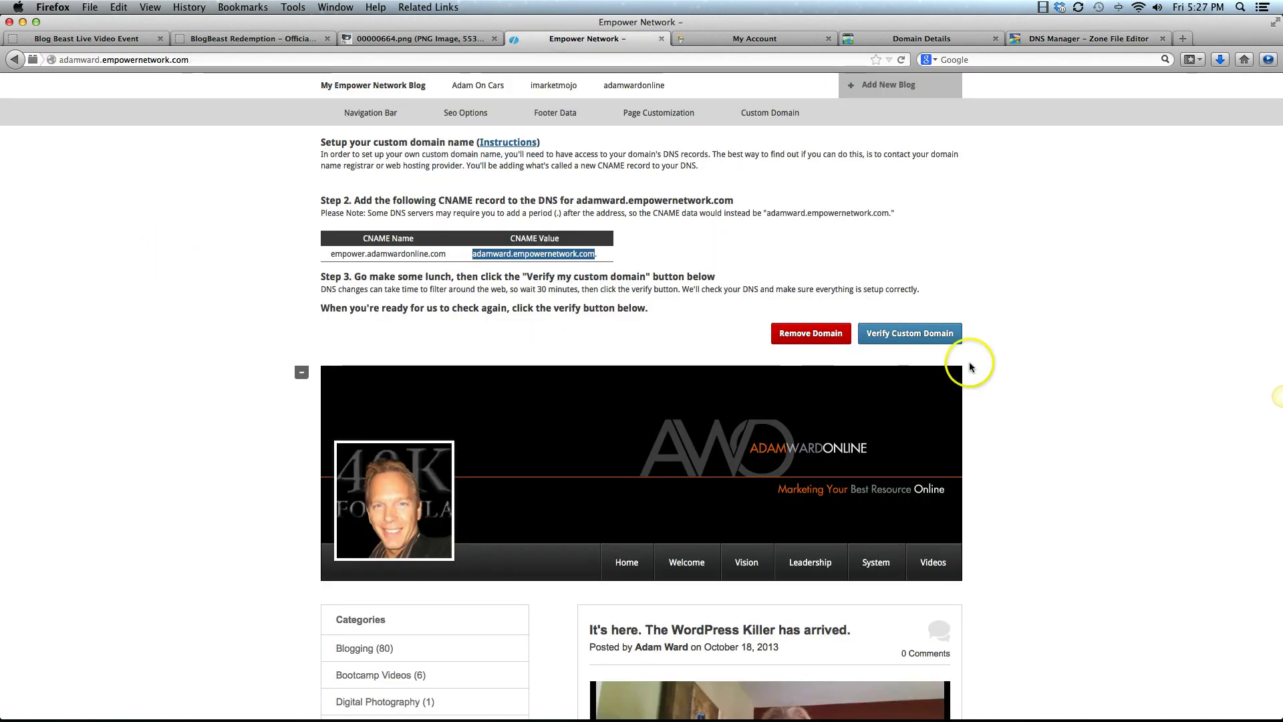
{"action": "left_click", "coordinate": [906, 338]}
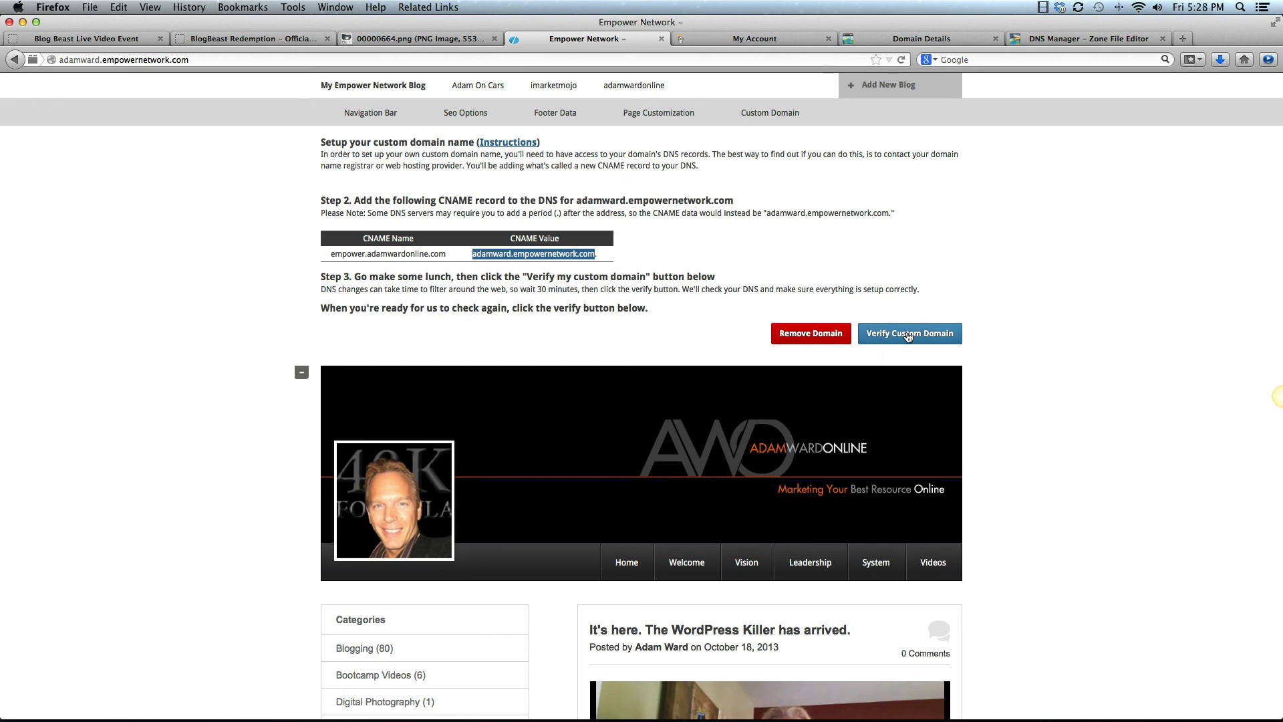
{"action": "left_click", "coordinate": [907, 335]}
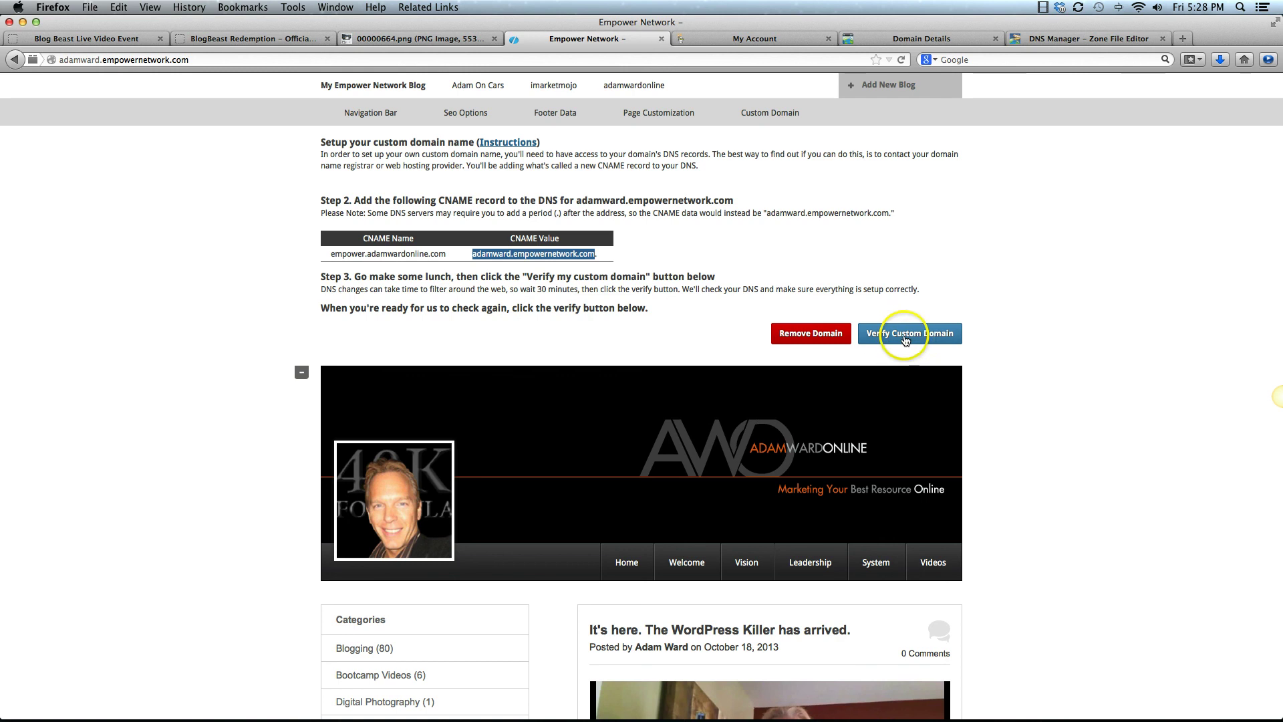
{"action": "left_click", "coordinate": [908, 335]}
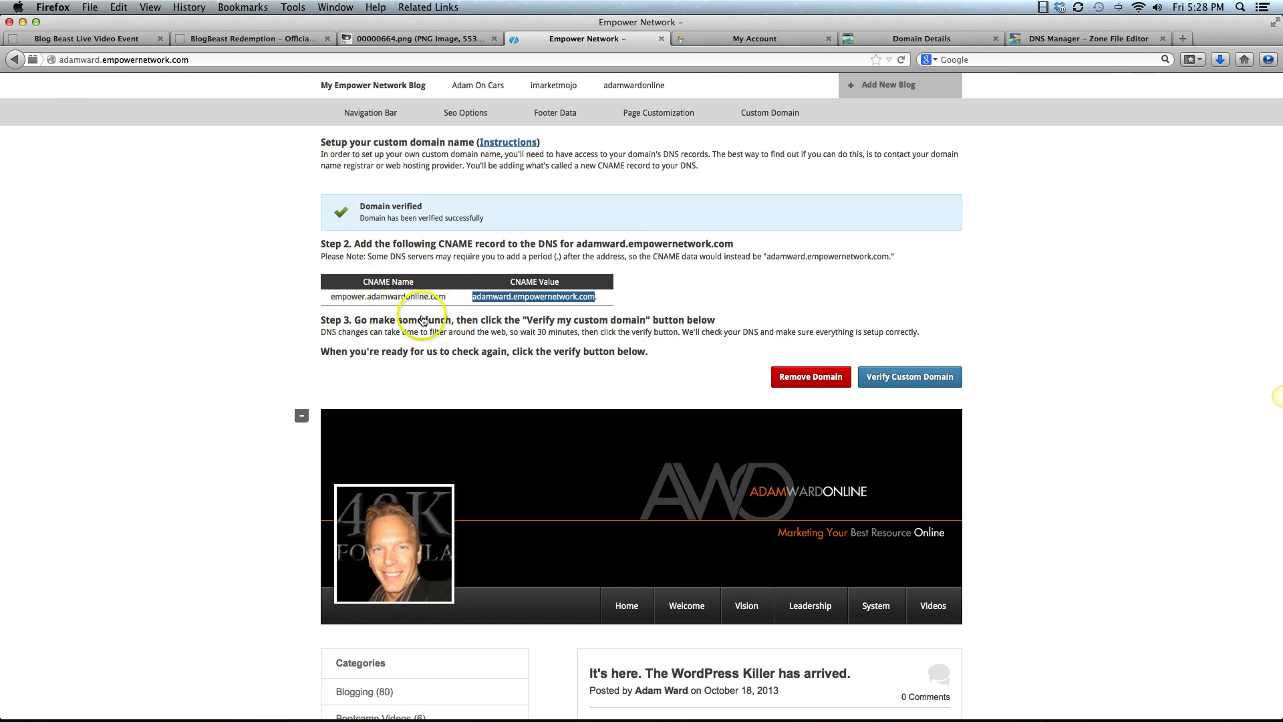
Load adamwardonline.com in a new tab and follow its Empower Network link to empower.adamwardonline.com.
{"action": "left_click", "coordinate": [1183, 39]}
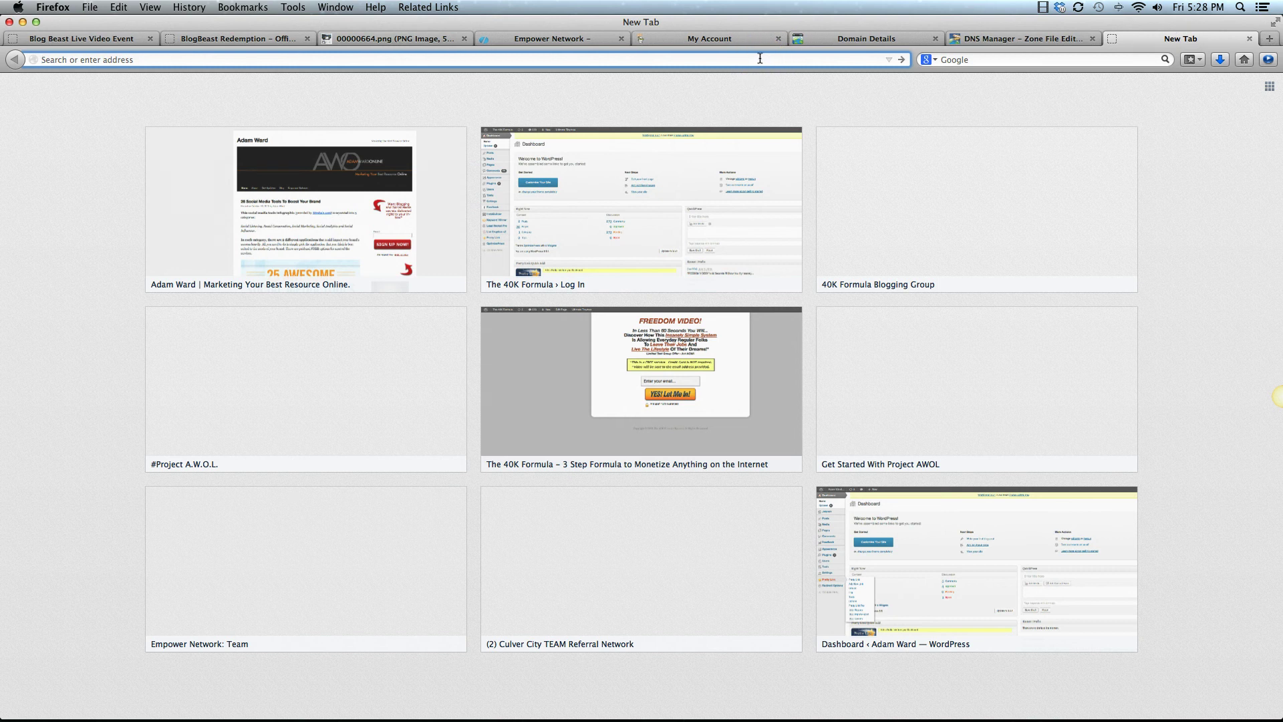
{"action": "type", "text": "adamwardonline.com"}
{"action": "key", "text": "Return"}
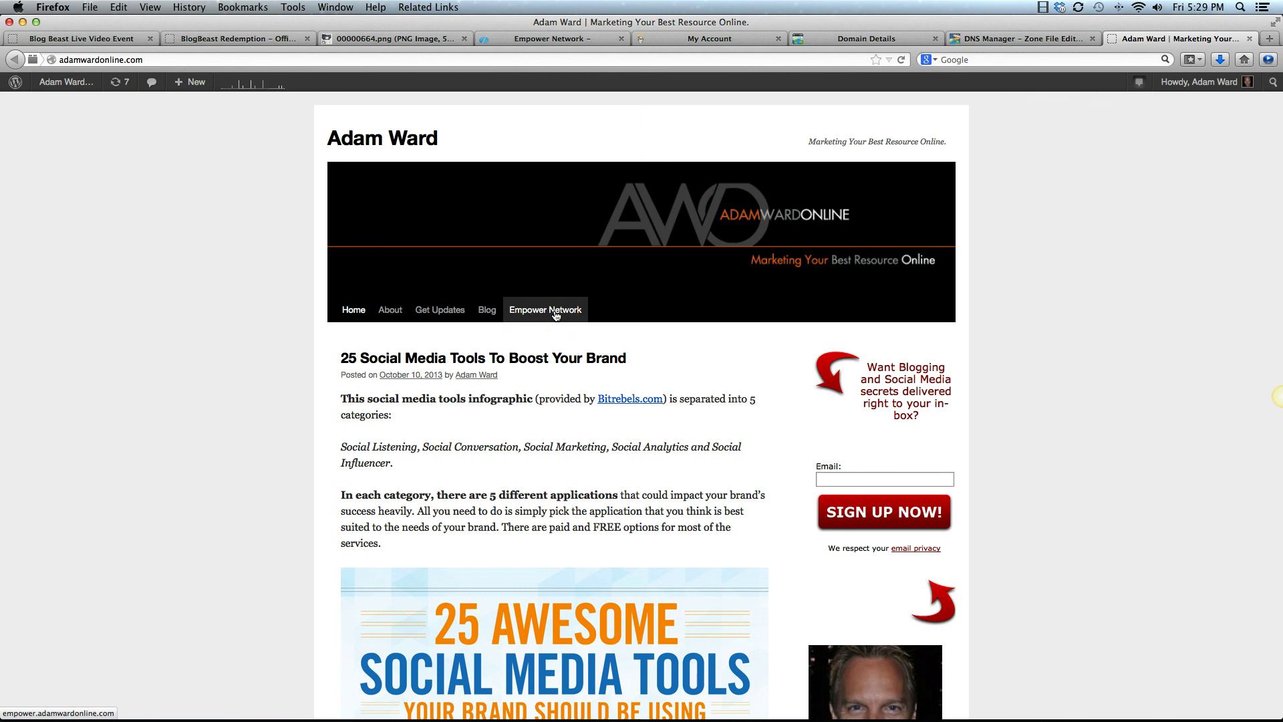
{"action": "left_click", "coordinate": [556, 314]}
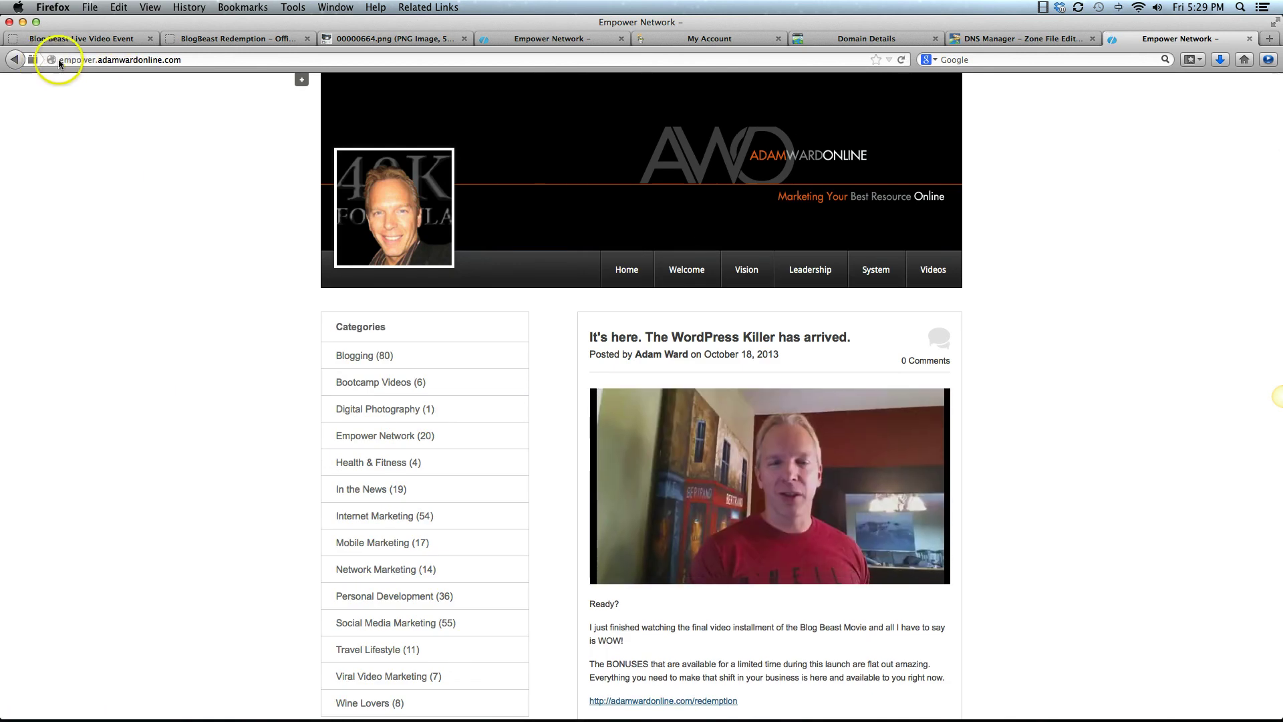
Open the post 'It's here. The WordPress Killer has arrived.' and confirm its empower.adamwardonline.com URL.
{"action": "left_click", "coordinate": [195, 59]}
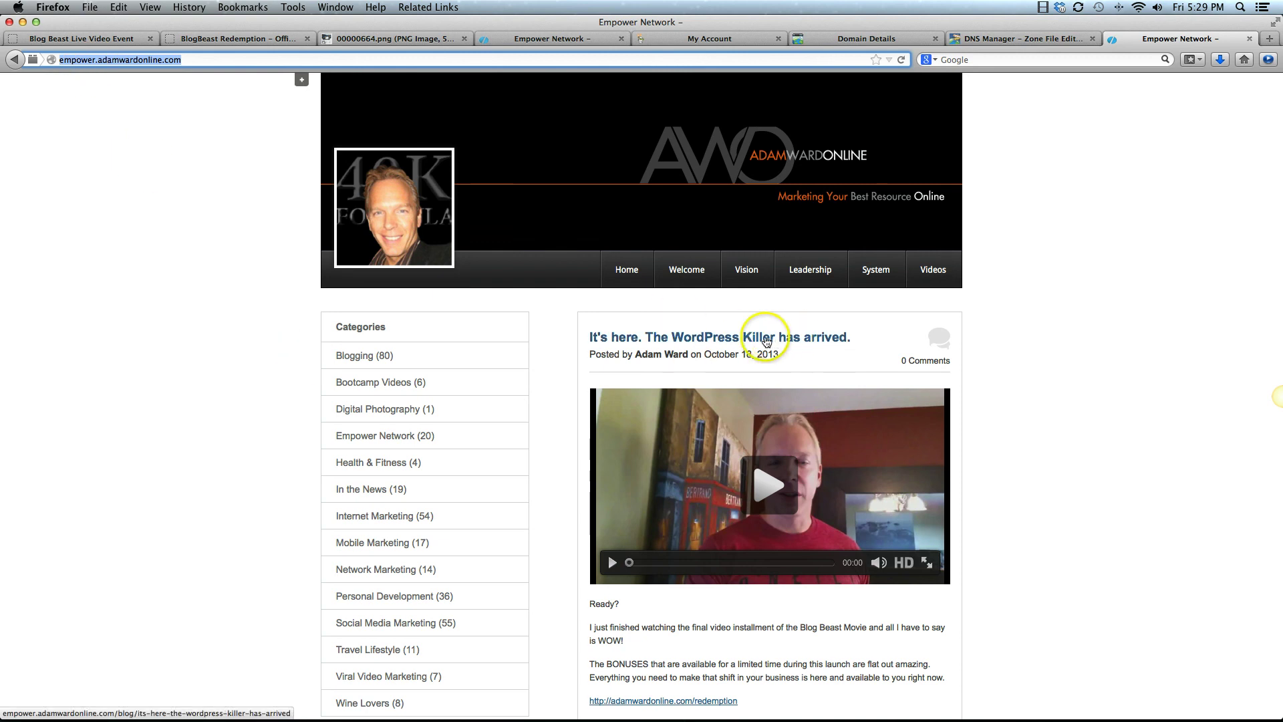
{"action": "left_click", "coordinate": [767, 341]}
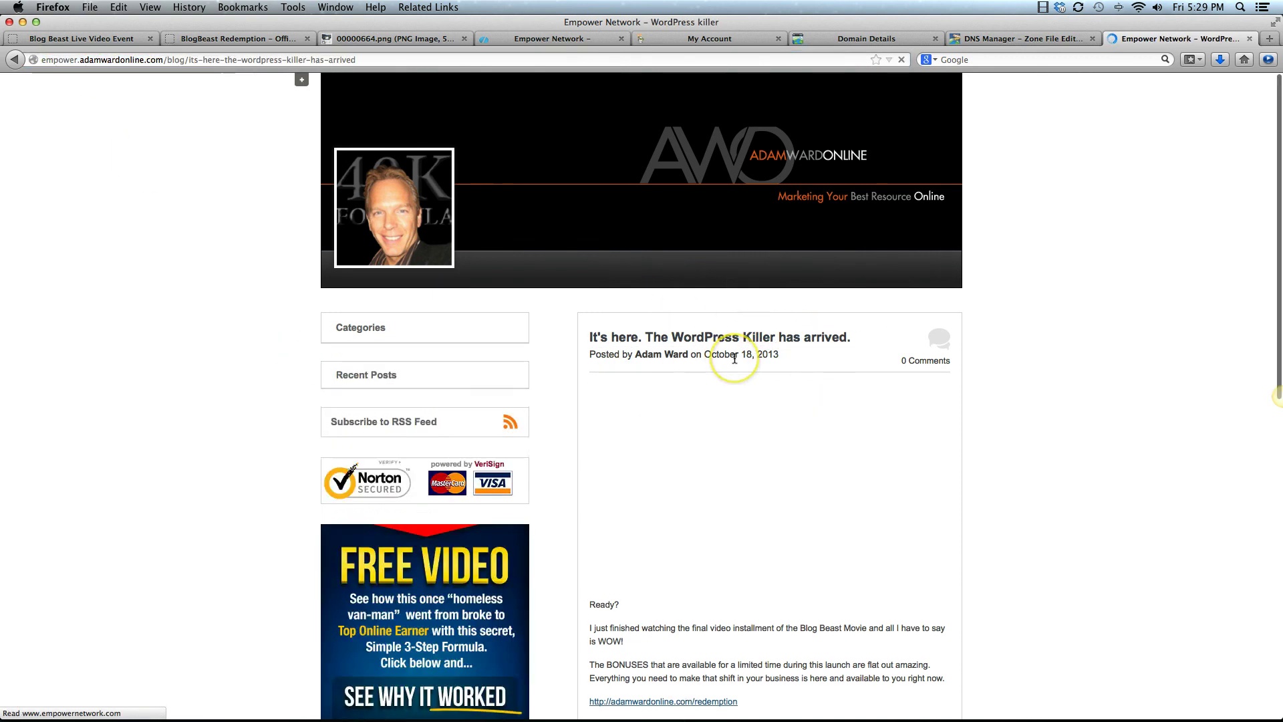
{"action": "scroll", "coordinate": [930, 405], "scroll_direction": "down", "scroll_amount": 2}
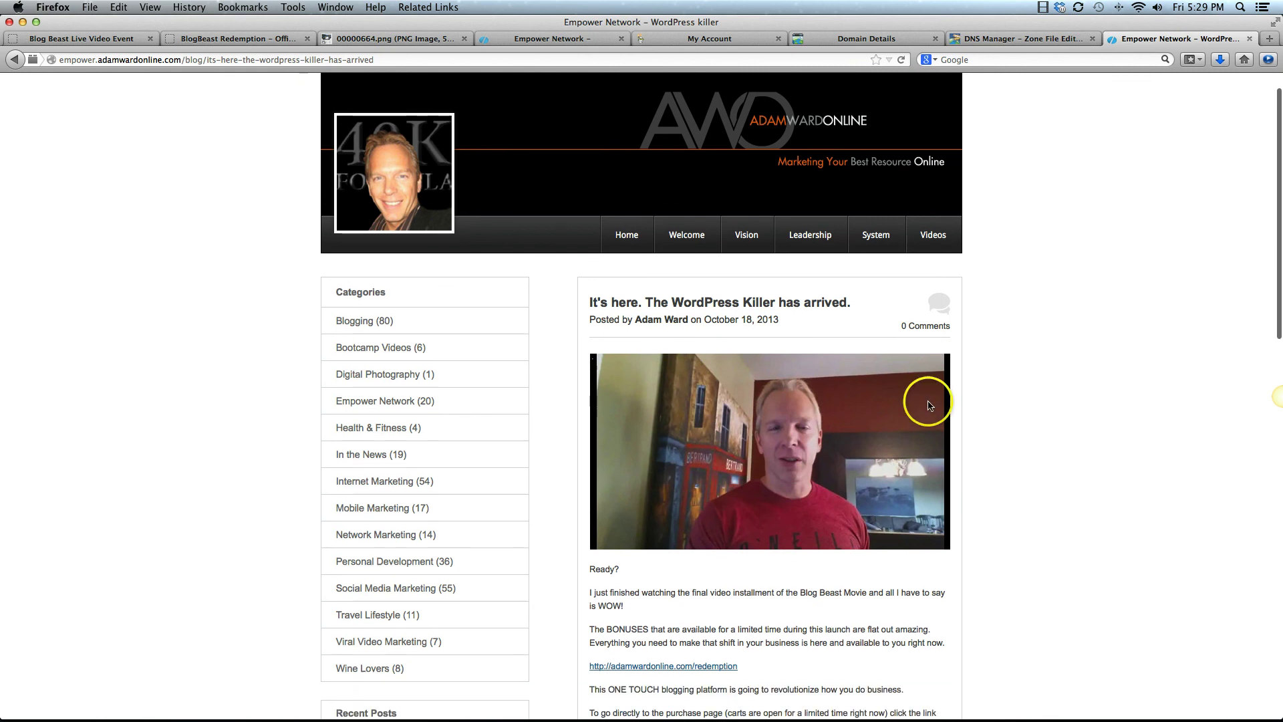
{"action": "scroll", "coordinate": [929, 405], "scroll_direction": "down", "scroll_amount": 6}
{"action": "scroll", "coordinate": [945, 324], "scroll_direction": "up", "scroll_amount": 3}
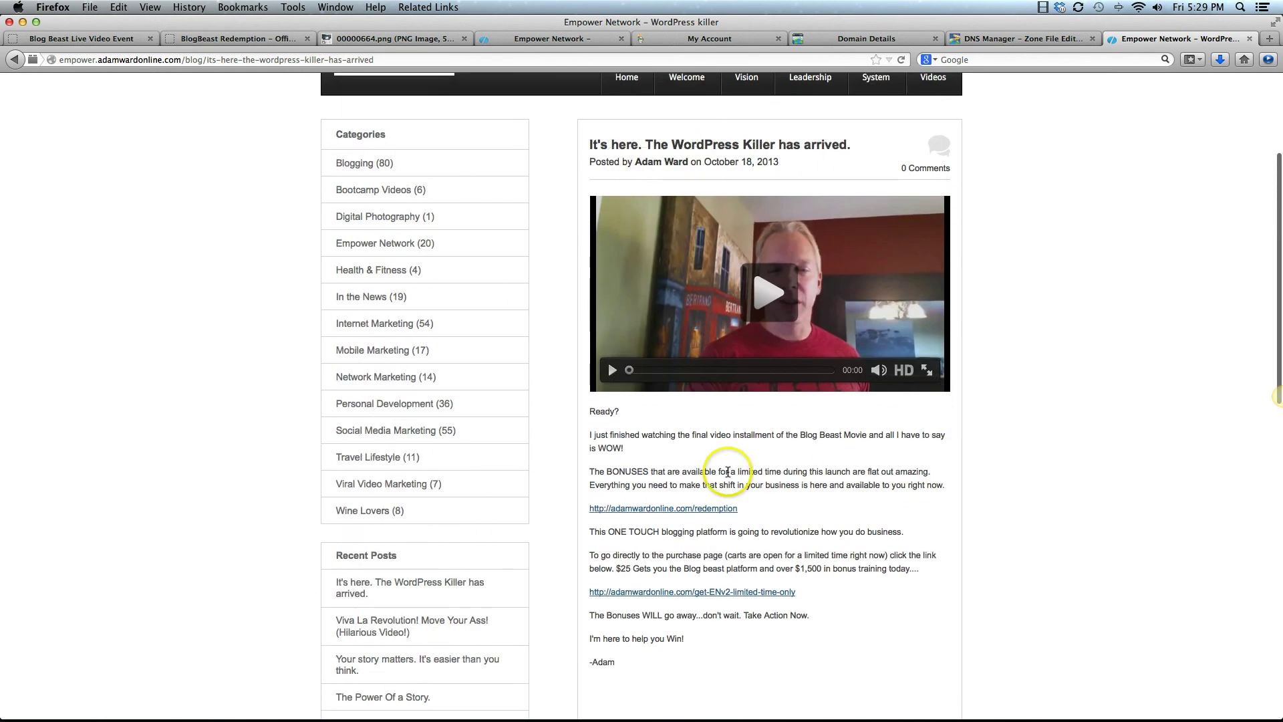
{"action": "scroll", "coordinate": [728, 468], "scroll_direction": "down", "scroll_amount": 2}
{"action": "scroll", "coordinate": [728, 468], "scroll_direction": "up", "scroll_amount": 6}
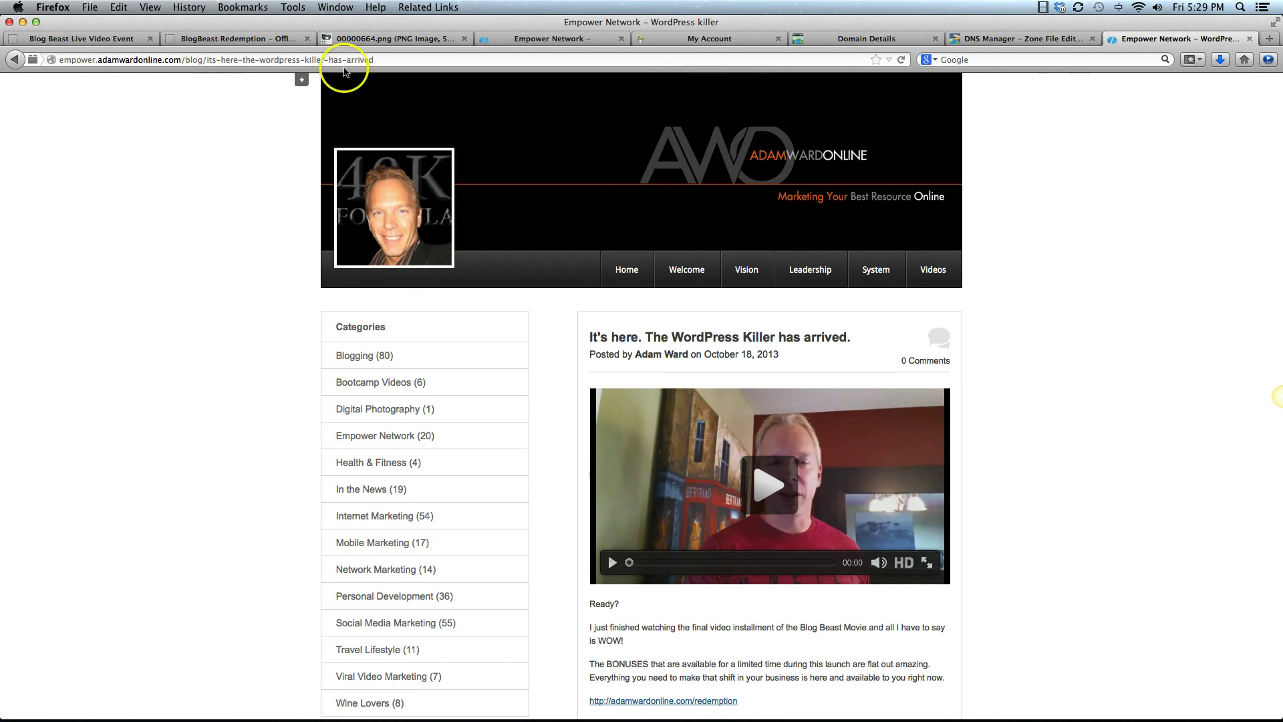
{"action": "left_click_drag", "start_coordinate": [384, 60], "coordinate": [60, 59]}
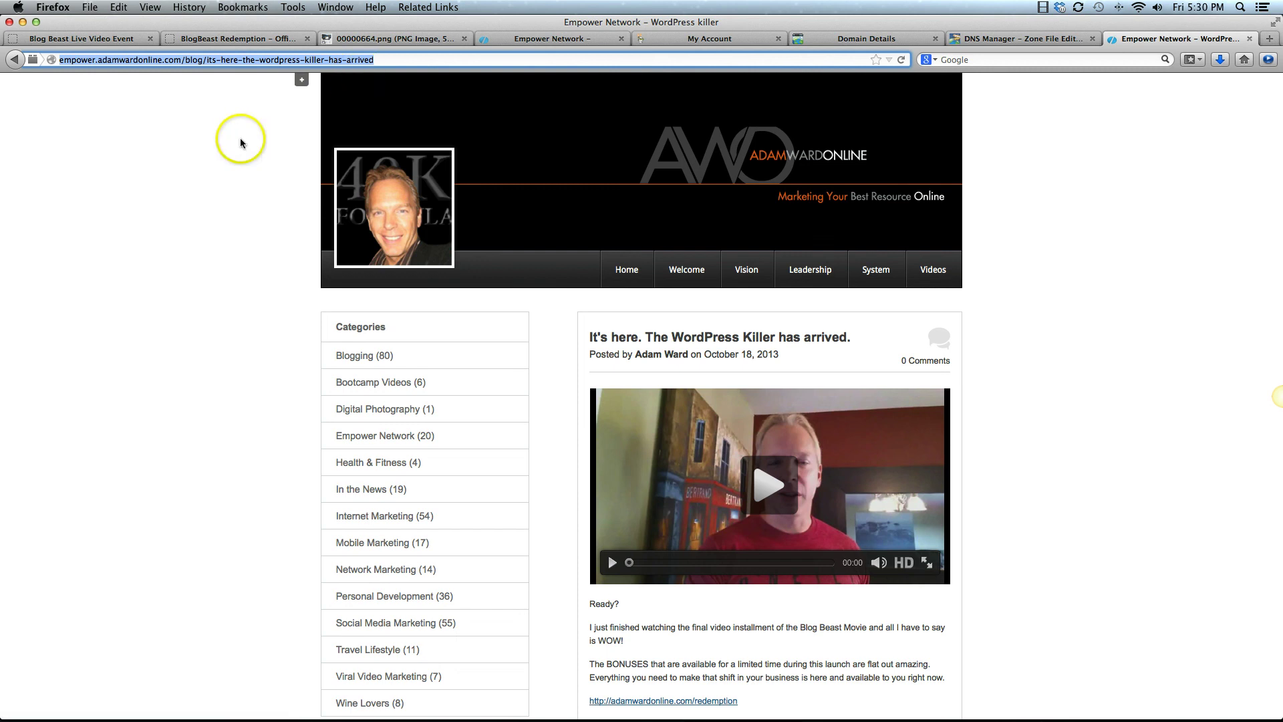
{"action": "left_click", "coordinate": [399, 59]}
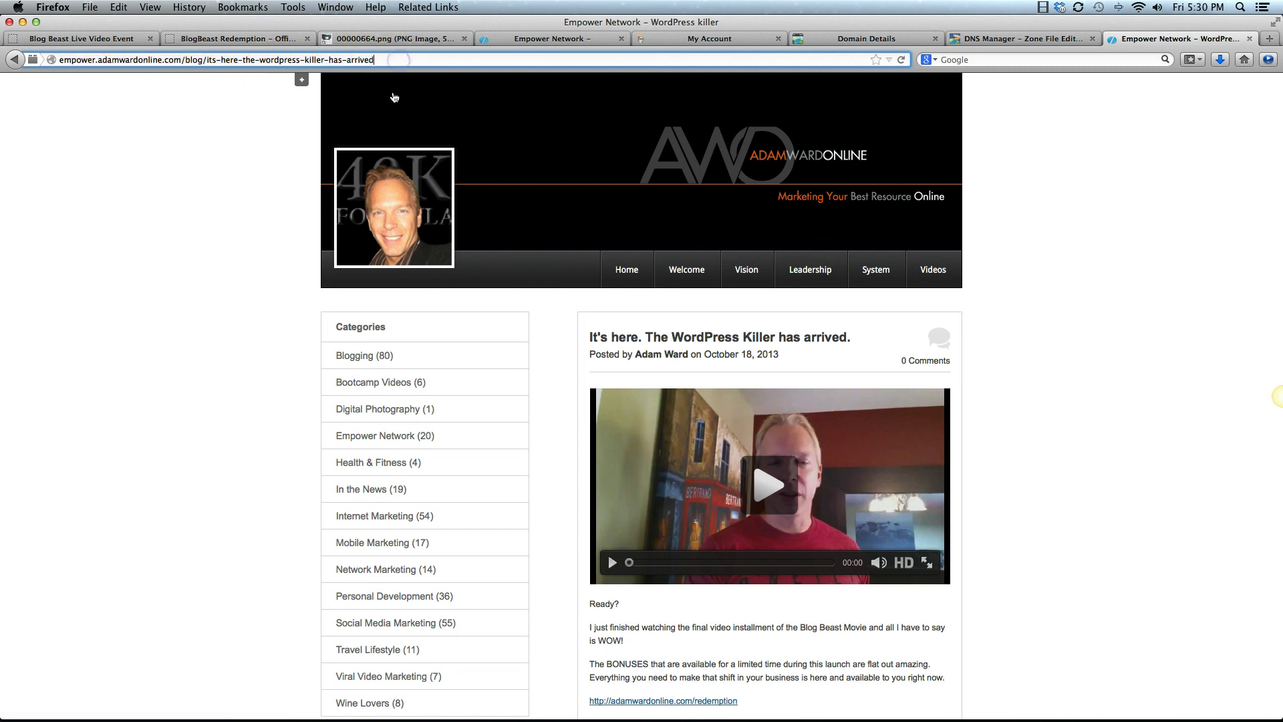